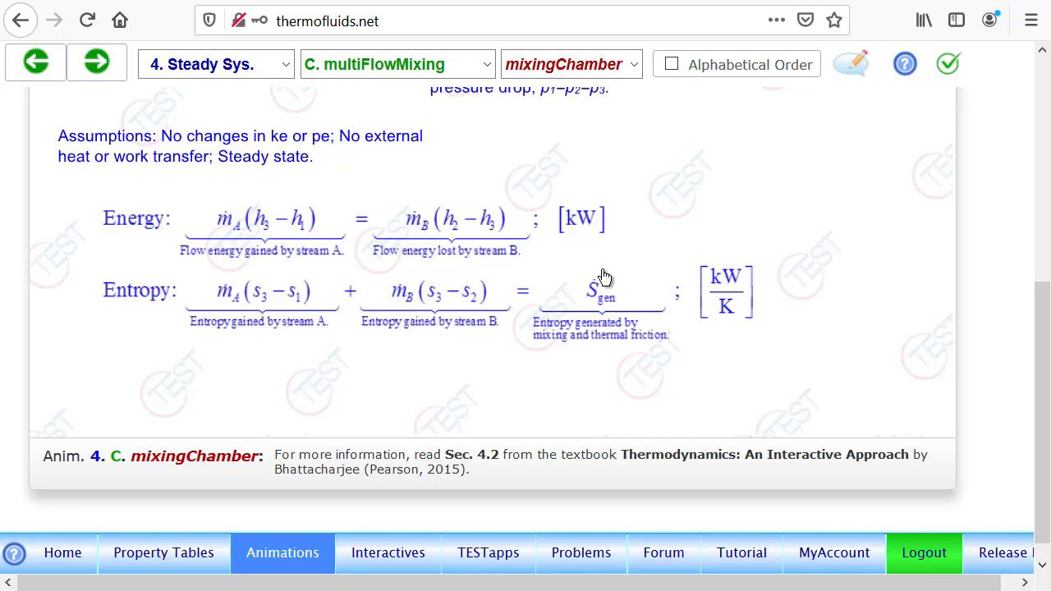
Open the Problems module and find problem 4-2-9 in Chapter 4's section 4-2: Mixing Flows.
click(338, 1)
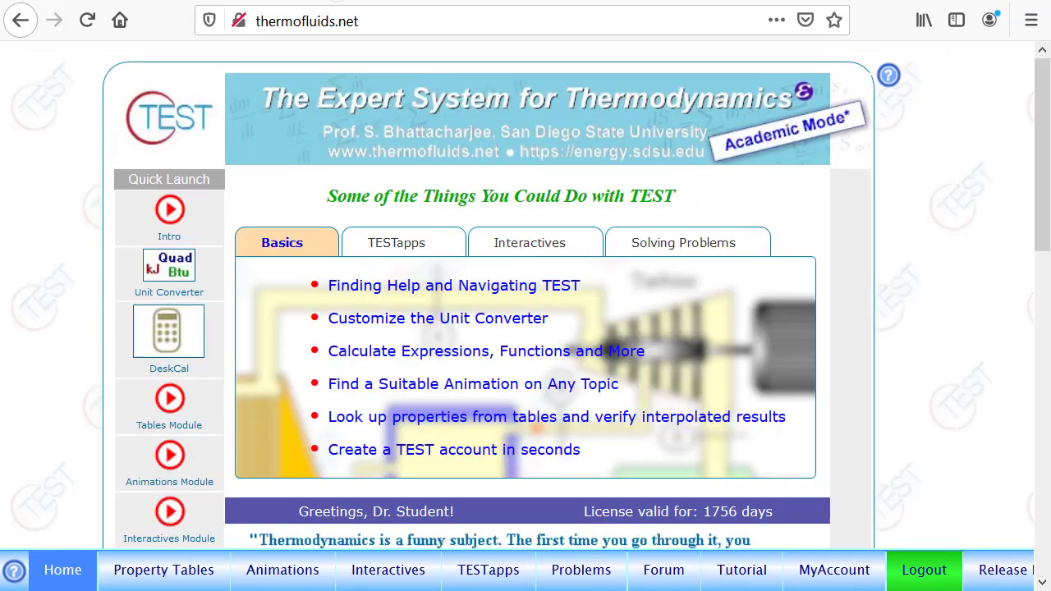
click(581, 575)
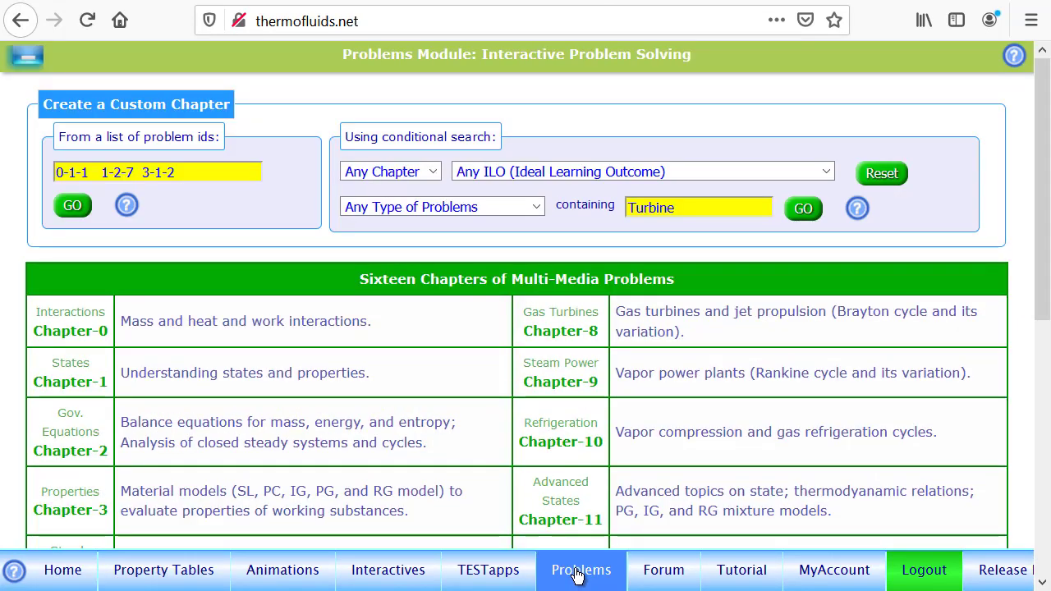
scroll(298, 300, down, 3)
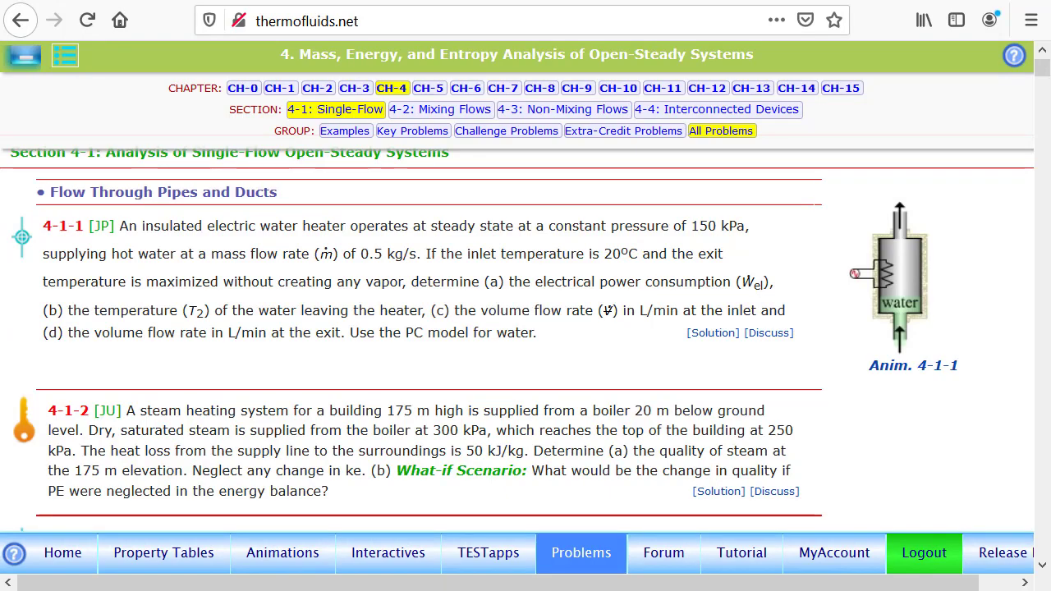
click(452, 111)
scroll(640, 136, down, 5)
scroll(640, 136, down, 8)
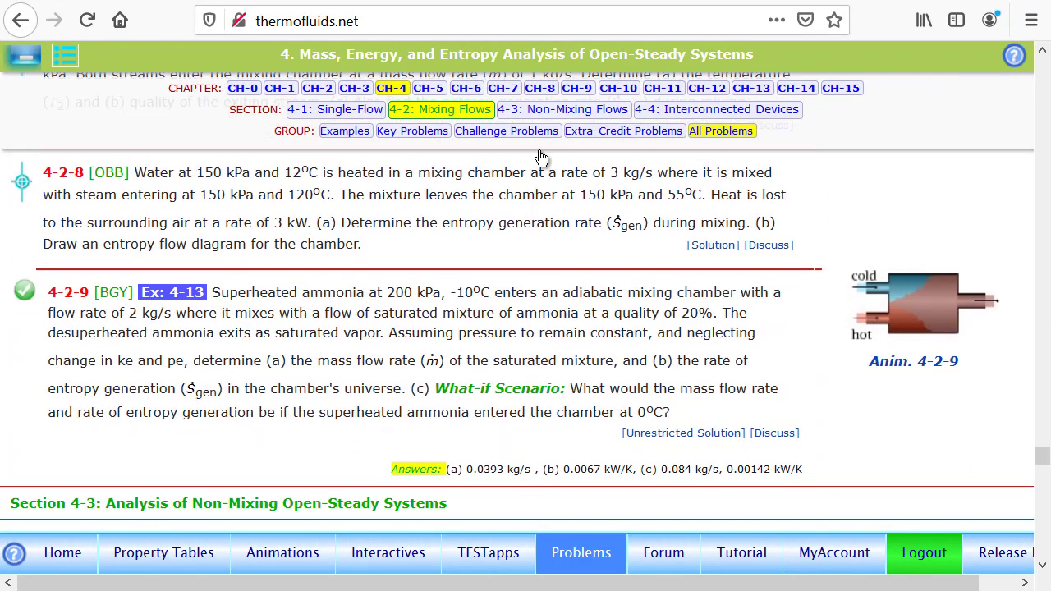
Open the unrestricted manual solution of problem 4-2-9 and read through its assumptions, anchor states and balance equations.
click(697, 433)
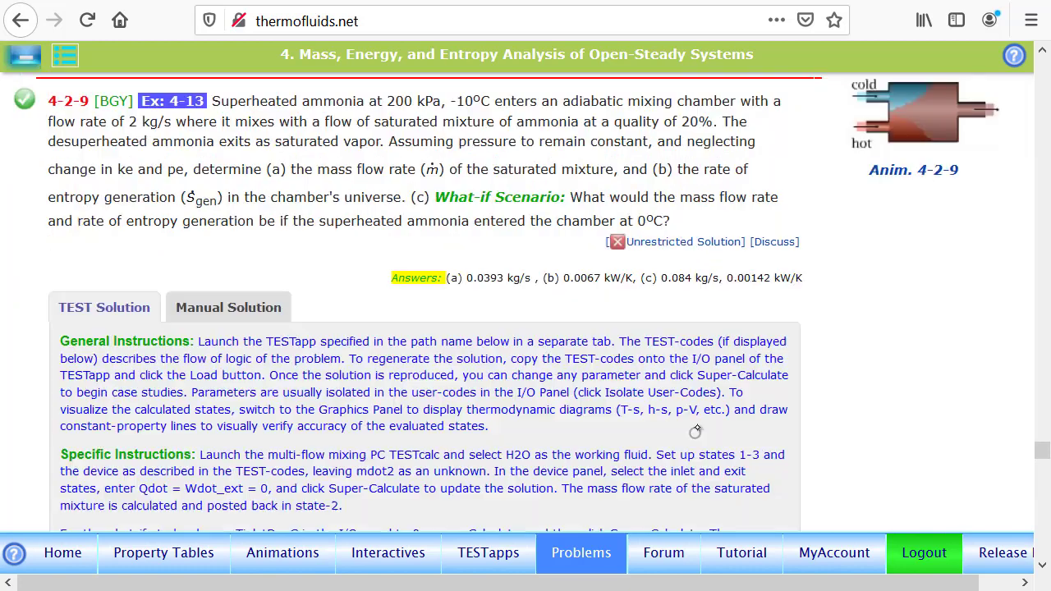
click(243, 312)
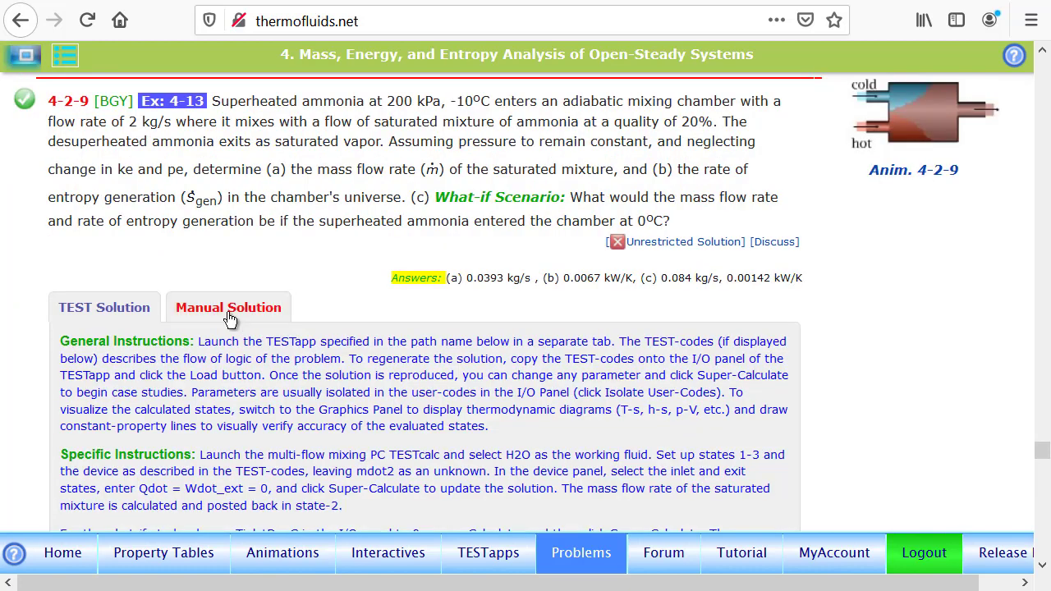
scroll(610, 425, down, 4)
scroll(610, 424, up, 3)
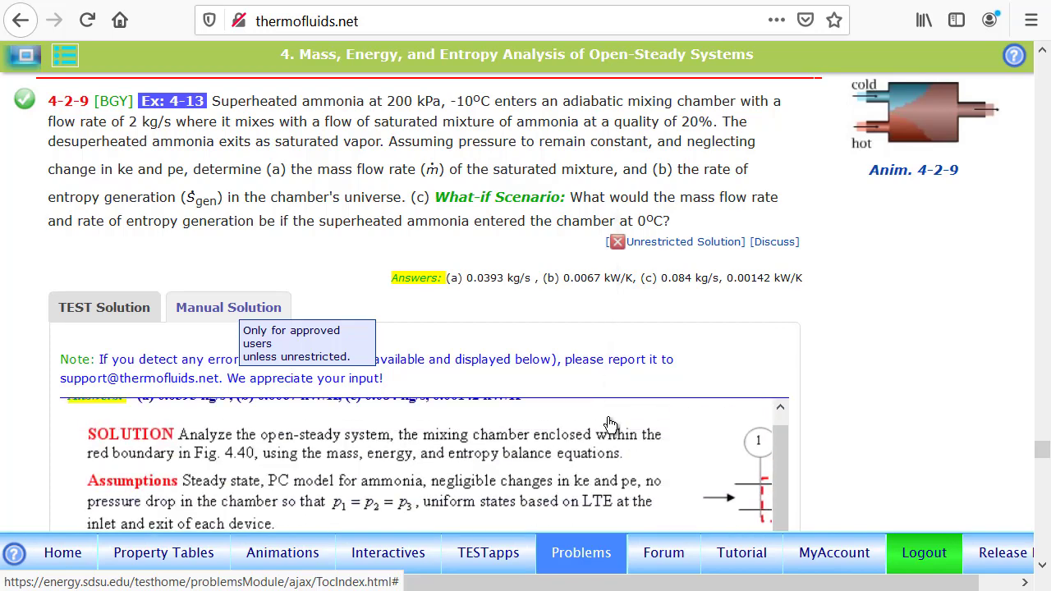
scroll(424, 362, down, 4)
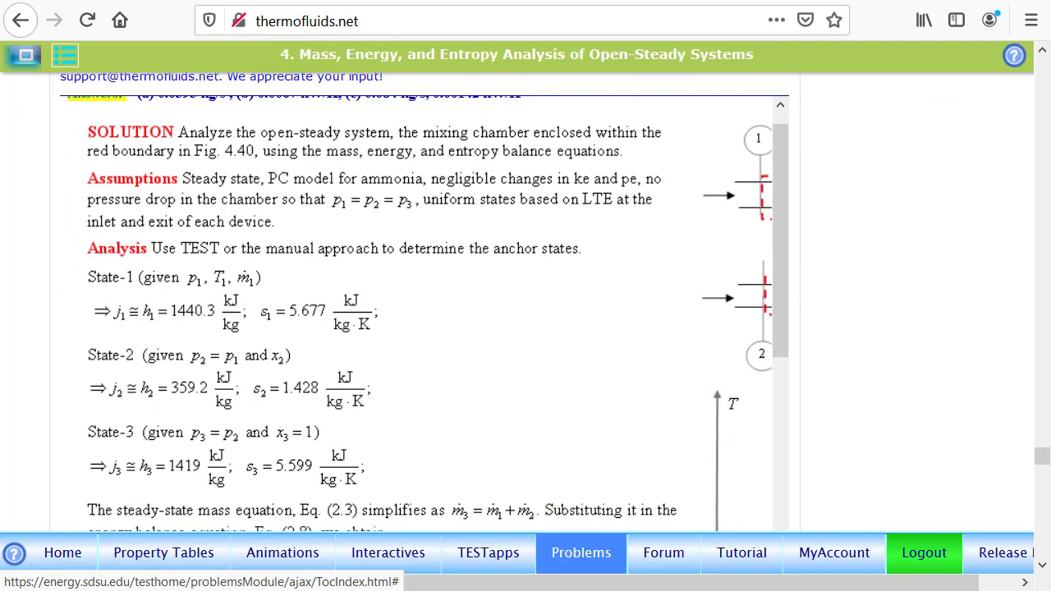
scroll(424, 328, right, 4)
scroll(416, 312, left, 4)
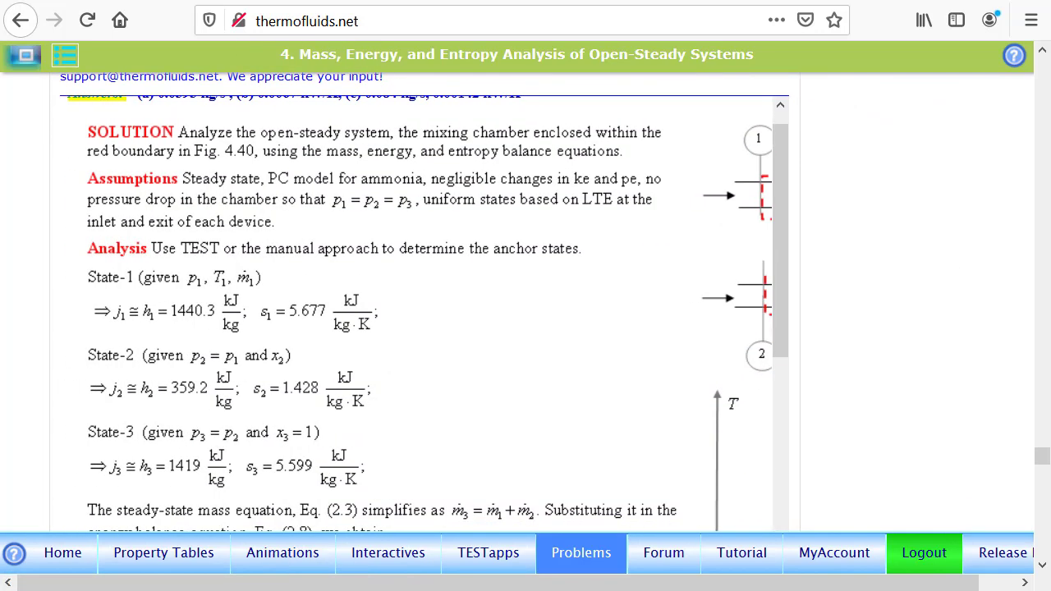
scroll(416, 312, down, 4)
scroll(416, 312, down, 3)
scroll(416, 312, up, 10)
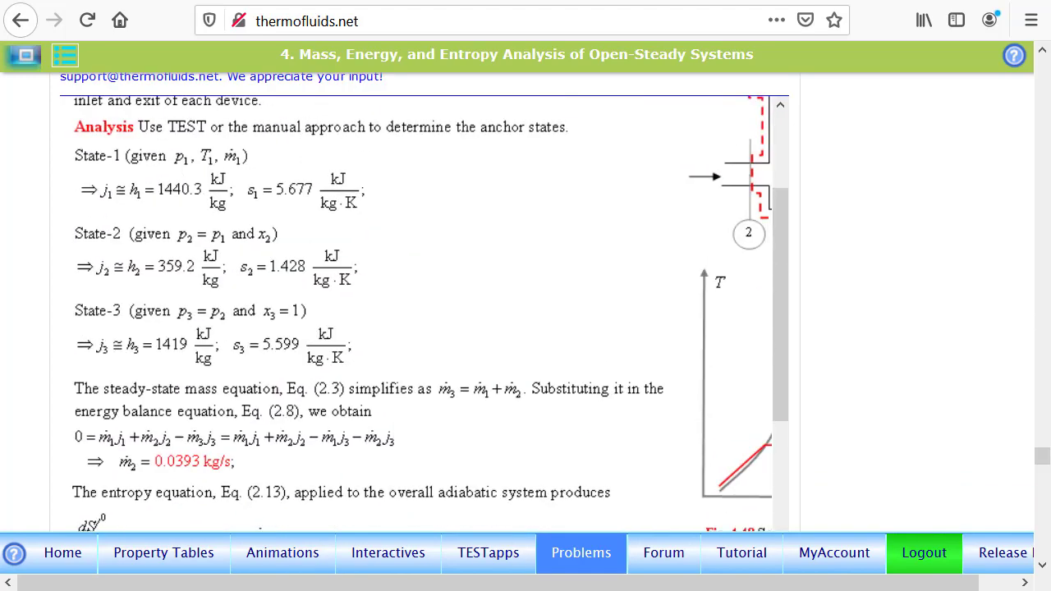
scroll(415, 312, up, 3)
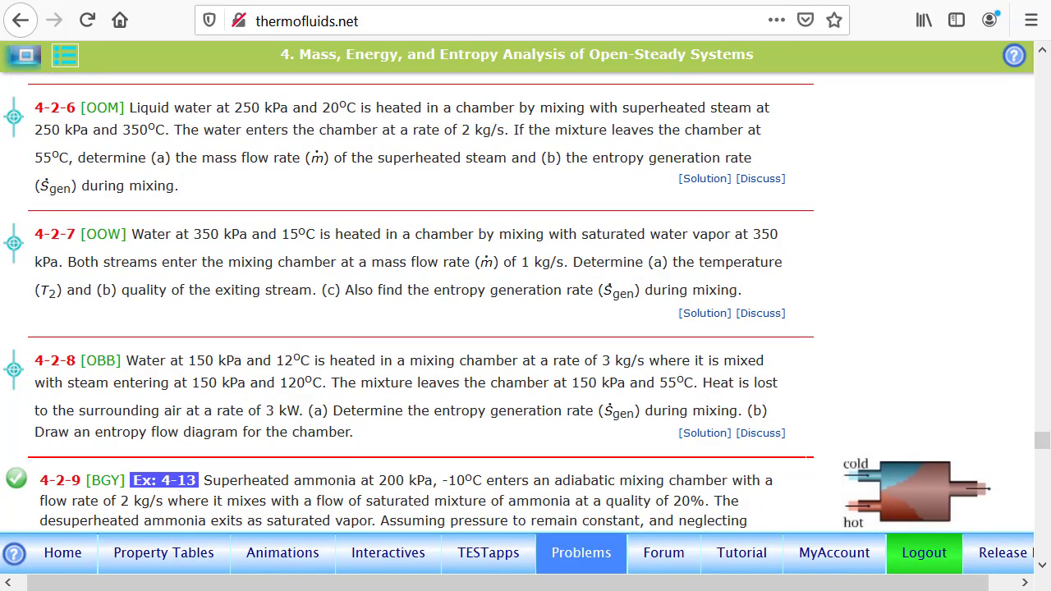
Open the TESTapps navigation map of thermodynamic calculators.
click(491, 1)
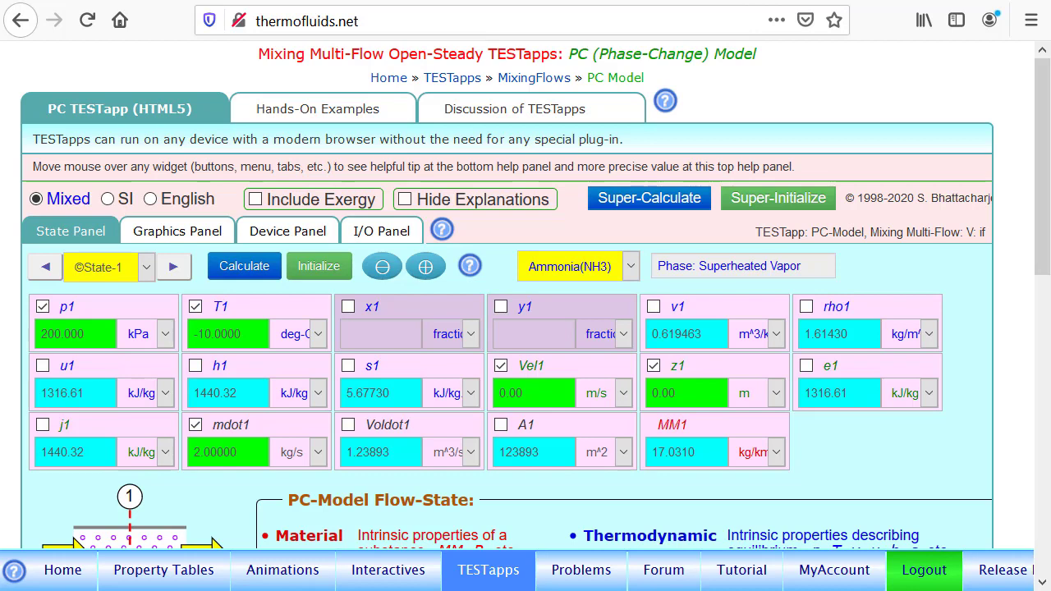
click(294, 1)
click(493, 560)
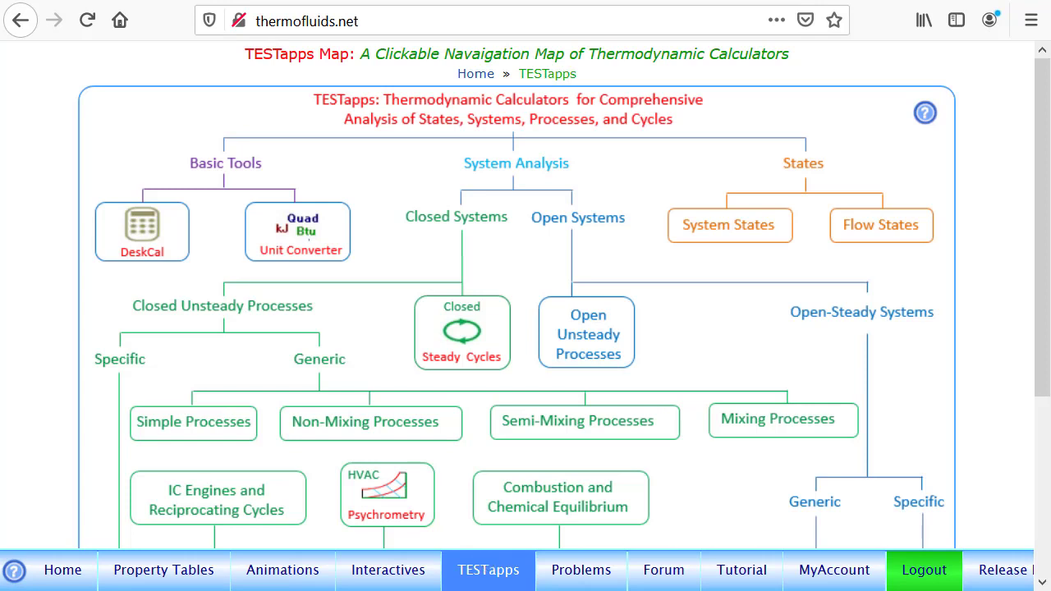
Circle the Open Systems and Open-Steady Systems branches on the TESTapps map, and clear the marks.
drag(169, 365, 180, 267)
click(442, 385)
mouse_move(584, 193)
mouse_down()
mouse_move(529, 250)
mouse_move(602, 198)
mouse_up()
mouse_move(885, 407)
mouse_down()
mouse_move(897, 322)
mouse_move(887, 384)
mouse_up()
mouse_move(787, 344)
mouse_down()
mouse_move(879, 286)
mouse_move(777, 310)
mouse_up()
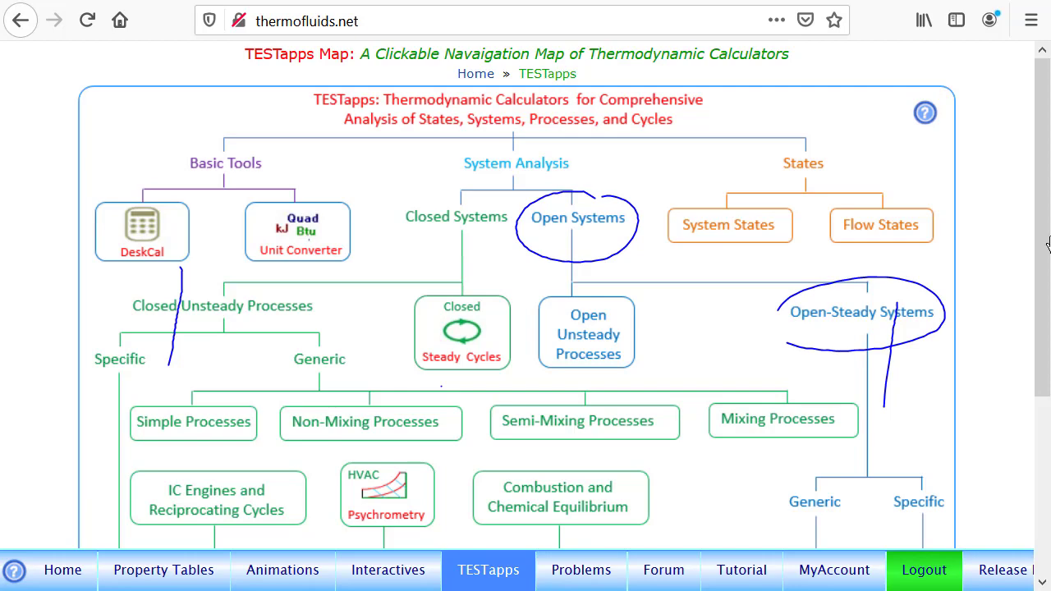
scroll(641, 436, down, 3)
scroll(654, 178, down, 3)
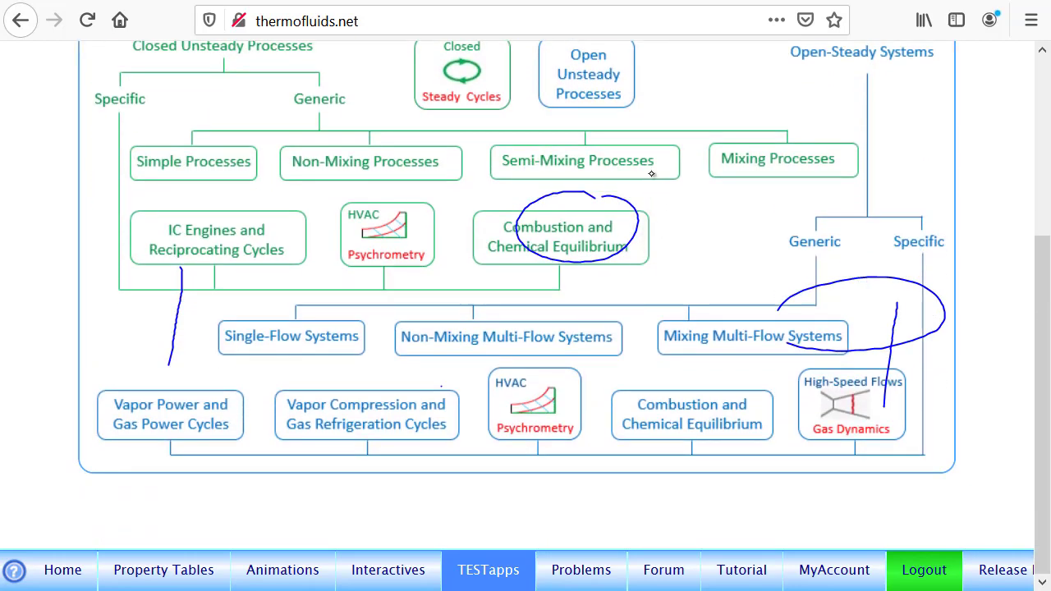
key(Escape)
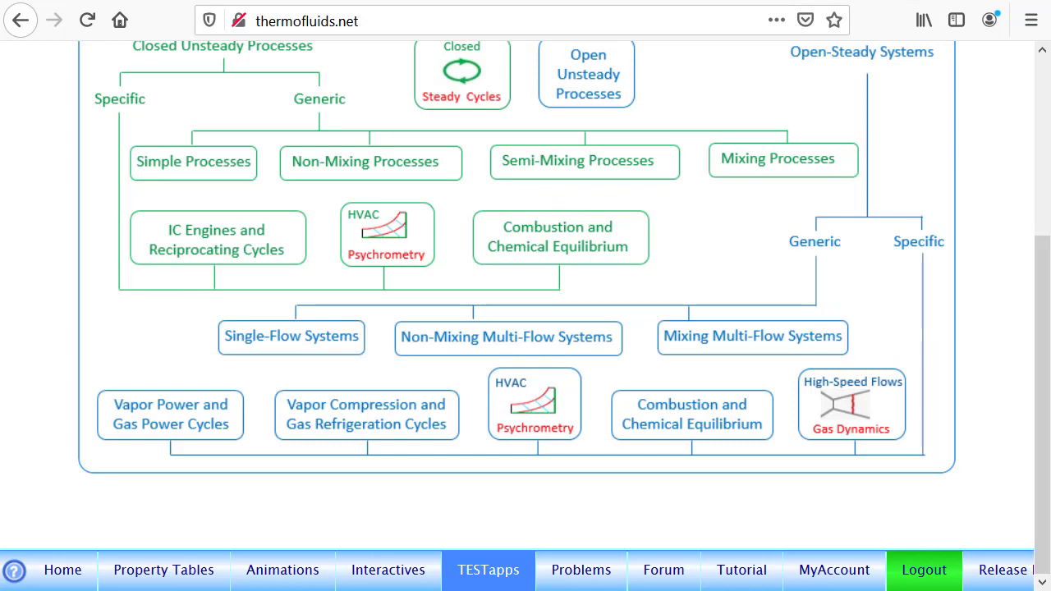
Mark Generic and Mixing Multi-Flow Systems under Open-Steady Systems, clear the marks, and open the Mixing Multi-Flow Systems page.
mouse_move(839, 224)
mouse_down()
mouse_move(795, 232)
mouse_move(825, 236)
mouse_up()
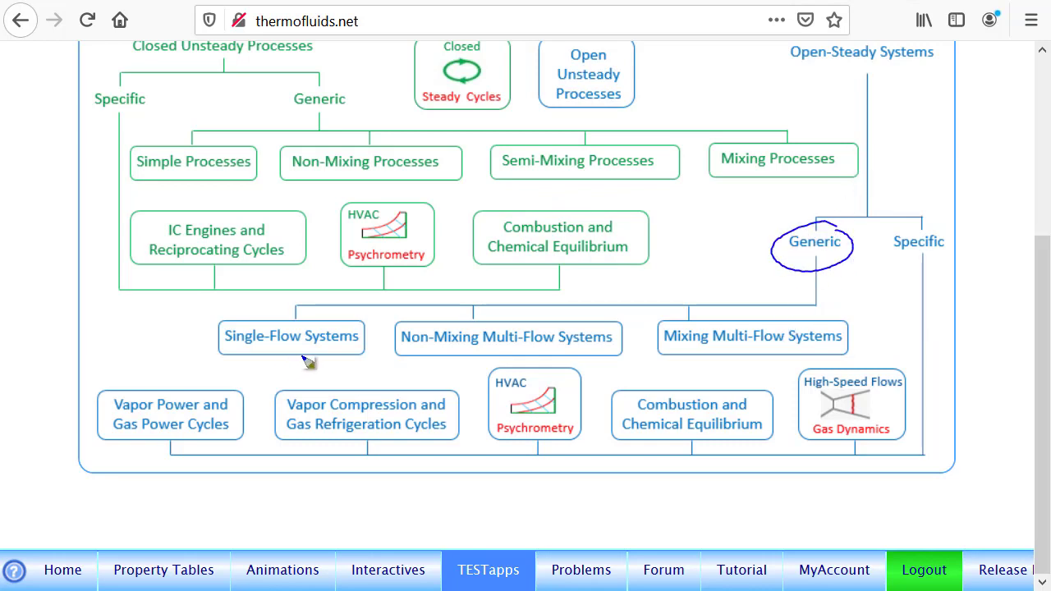
mouse_move(661, 363)
mouse_down()
mouse_move(794, 288)
mouse_move(730, 396)
mouse_move(681, 304)
mouse_up()
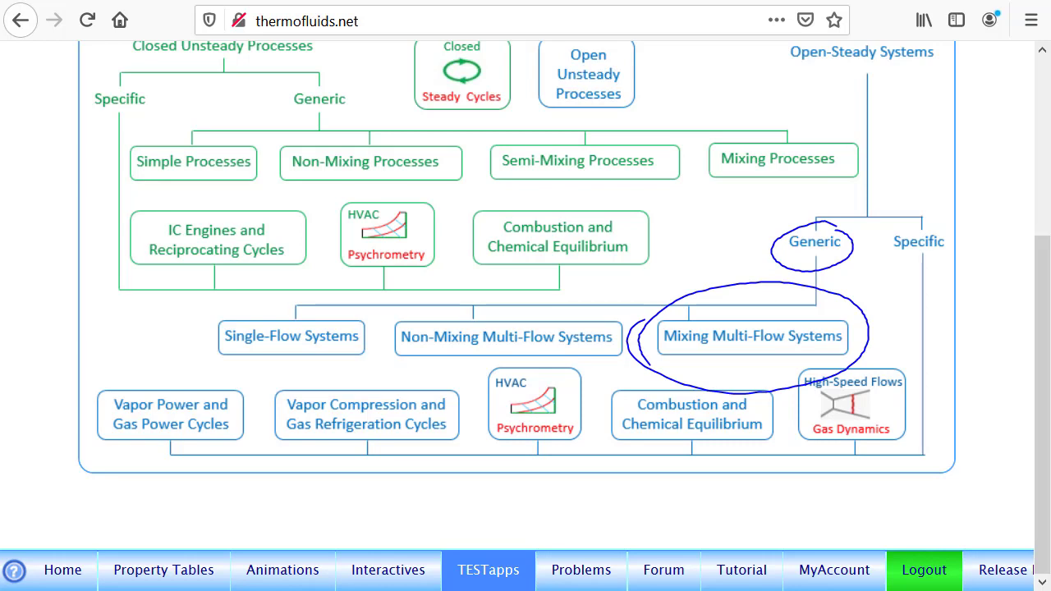
key(Escape)
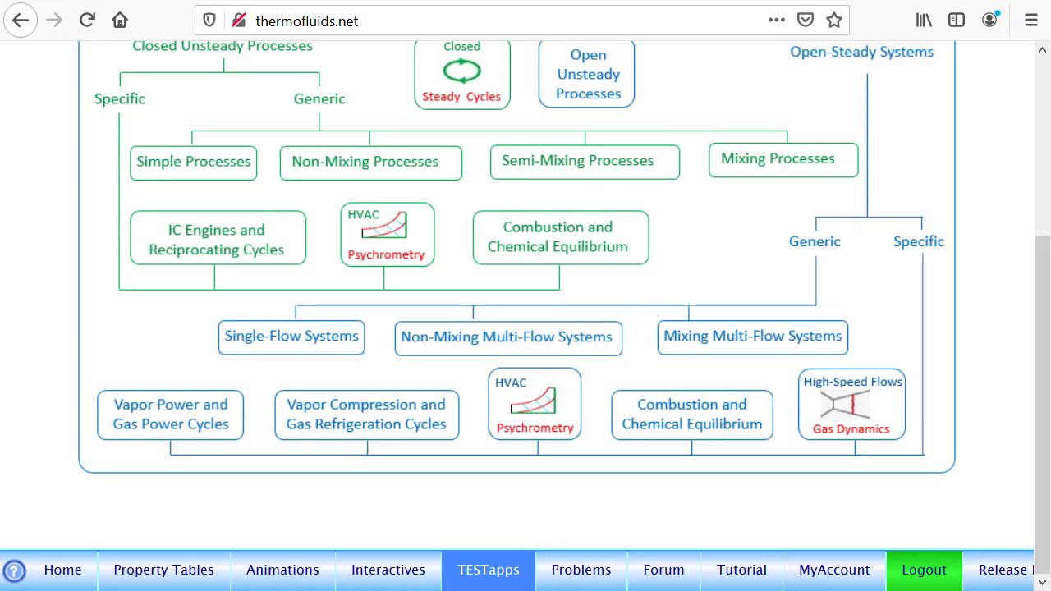
click(763, 338)
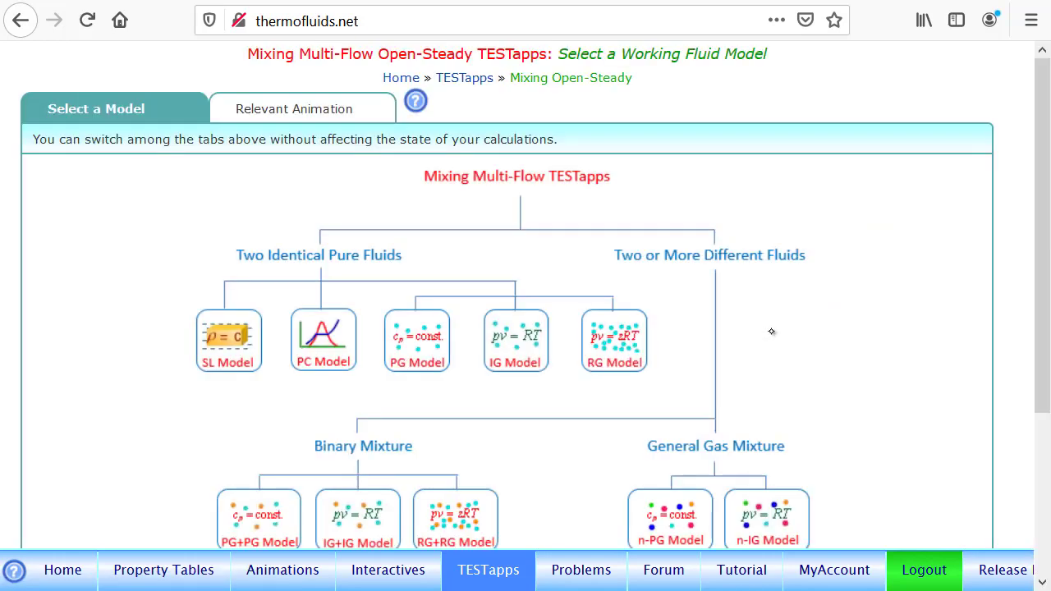
Mark the PC Model under Two Identical Pure Fluids, clear the mark, and switch to the loaded mixing multi-flow PC Model TESTapp.
scroll(73, 359, down, 1)
scroll(72, 359, down, 2)
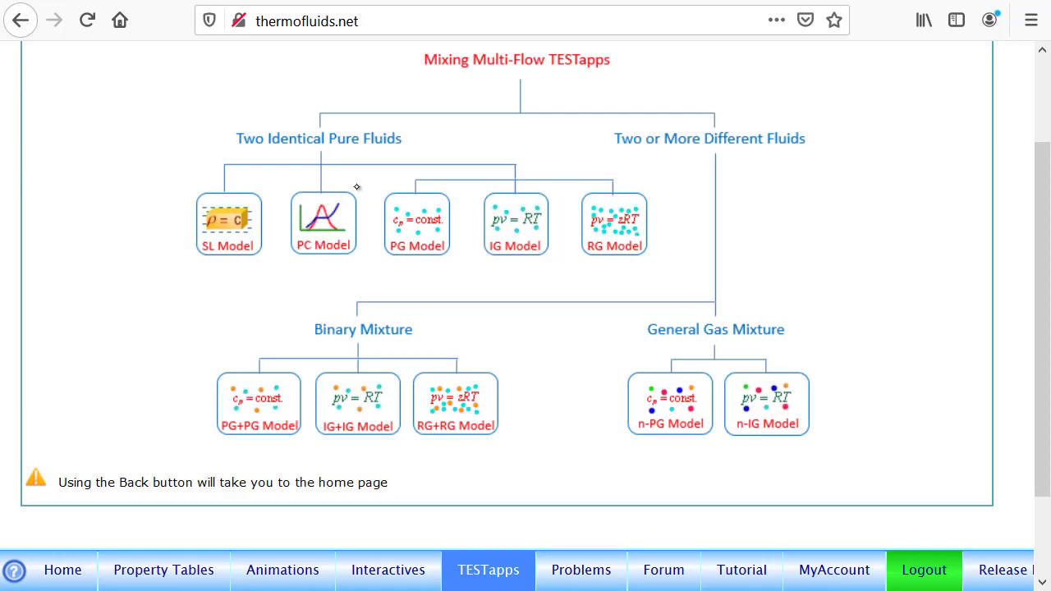
drag(287, 182, 290, 286)
drag(280, 234, 316, 156)
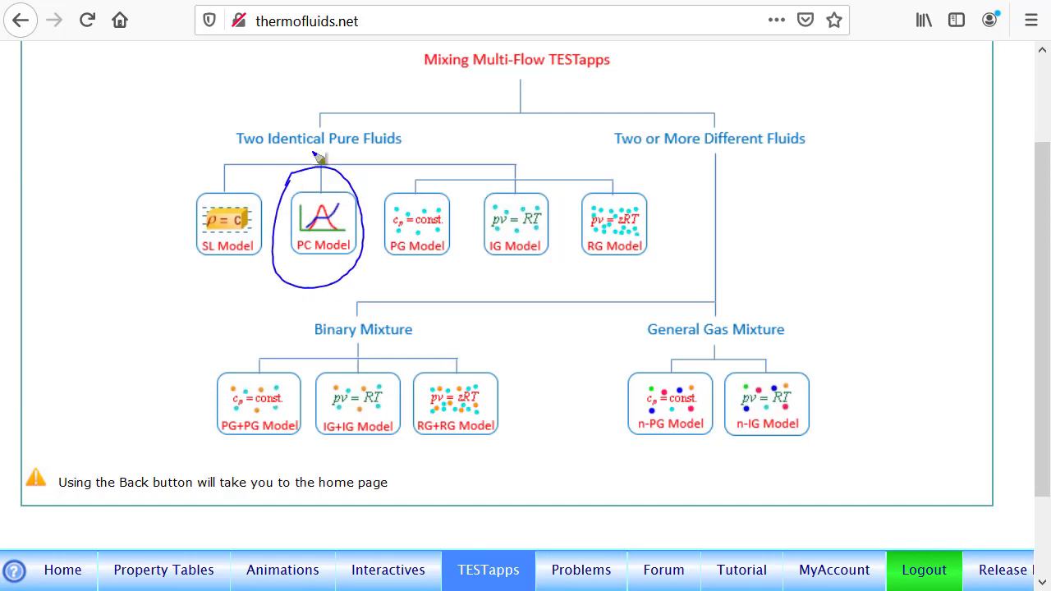
key(Escape)
click(499, 0)
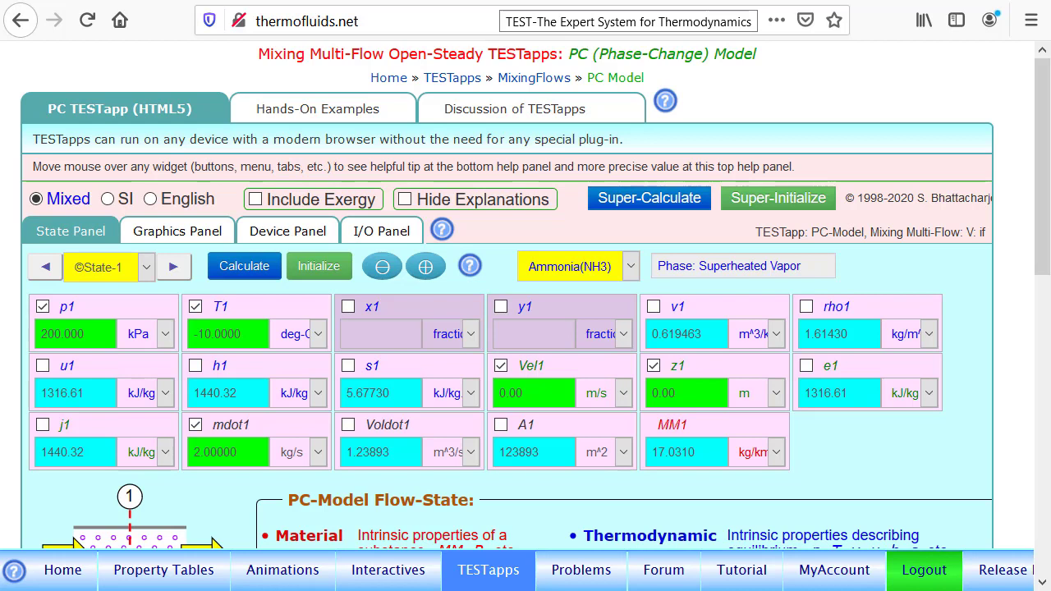
Circle the working fluid and State-1's p1, T1, mdot1, Vel1 and z1 inputs, and clear the marks.
mouse_move(596, 245)
mouse_down()
mouse_move(575, 236)
mouse_move(587, 303)
mouse_move(624, 240)
mouse_up()
mouse_move(72, 306)
mouse_down()
mouse_move(54, 289)
mouse_move(92, 308)
mouse_up()
mouse_move(233, 290)
mouse_down()
mouse_move(176, 356)
mouse_move(246, 297)
mouse_up()
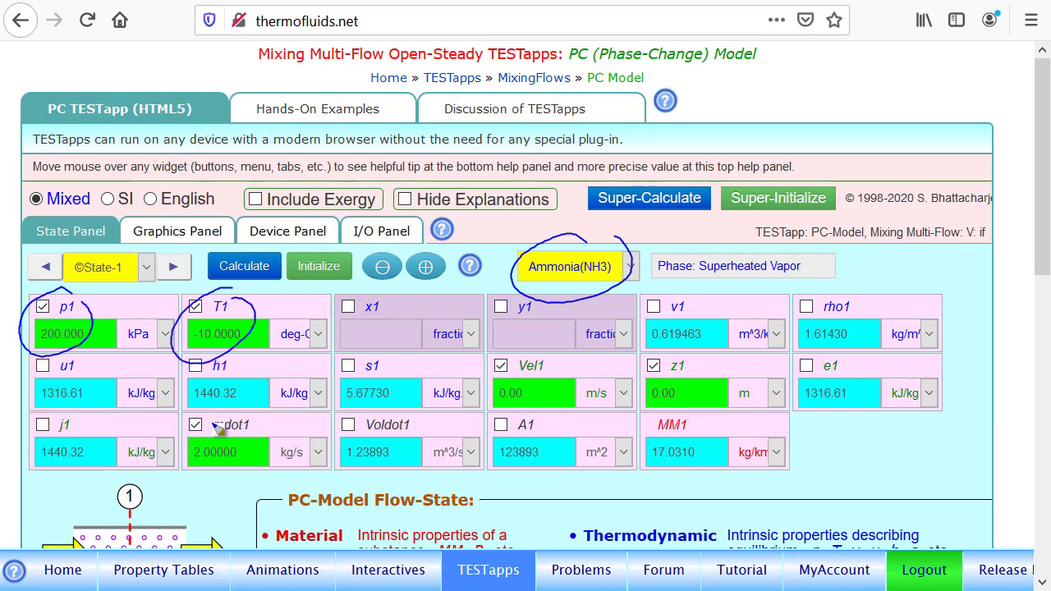
mouse_move(215, 415)
mouse_down()
mouse_move(266, 457)
mouse_move(210, 408)
mouse_up()
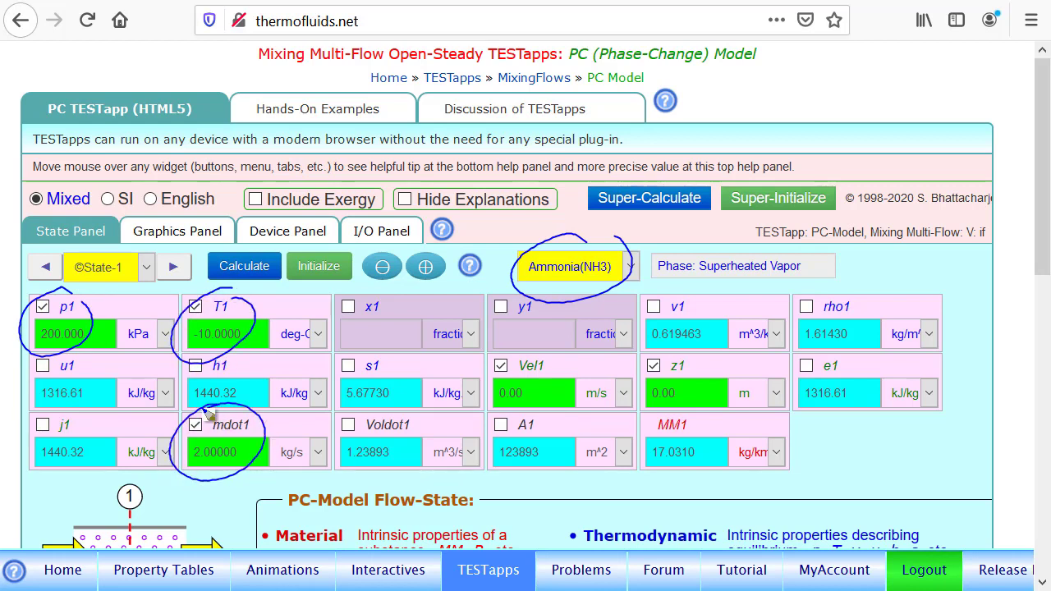
mouse_move(530, 349)
mouse_down()
mouse_move(488, 373)
mouse_move(564, 361)
mouse_move(516, 340)
mouse_up()
mouse_move(685, 356)
mouse_down()
mouse_move(637, 417)
mouse_move(680, 359)
mouse_up()
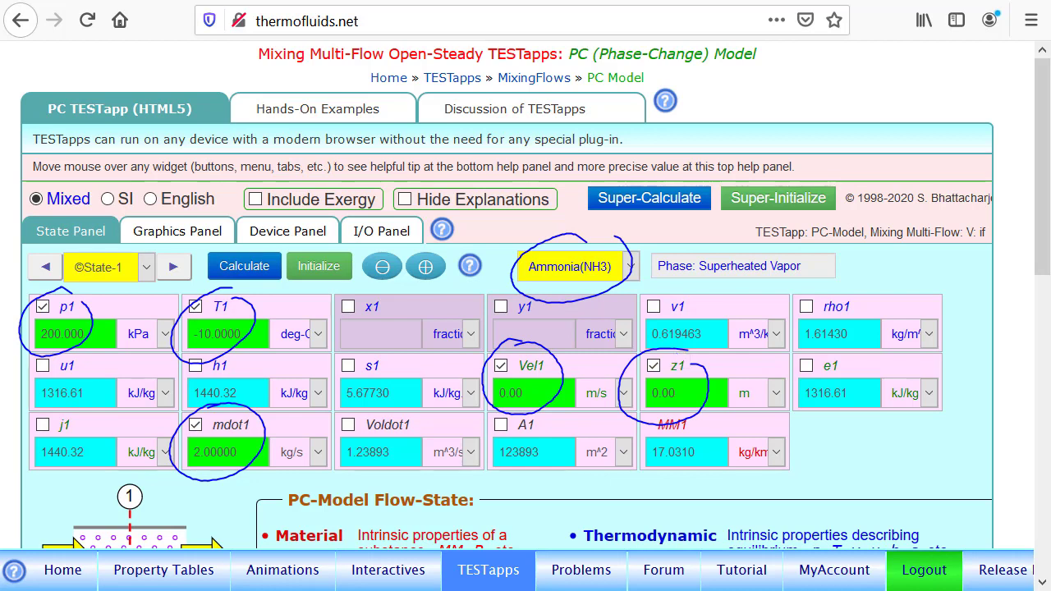
key(Escape)
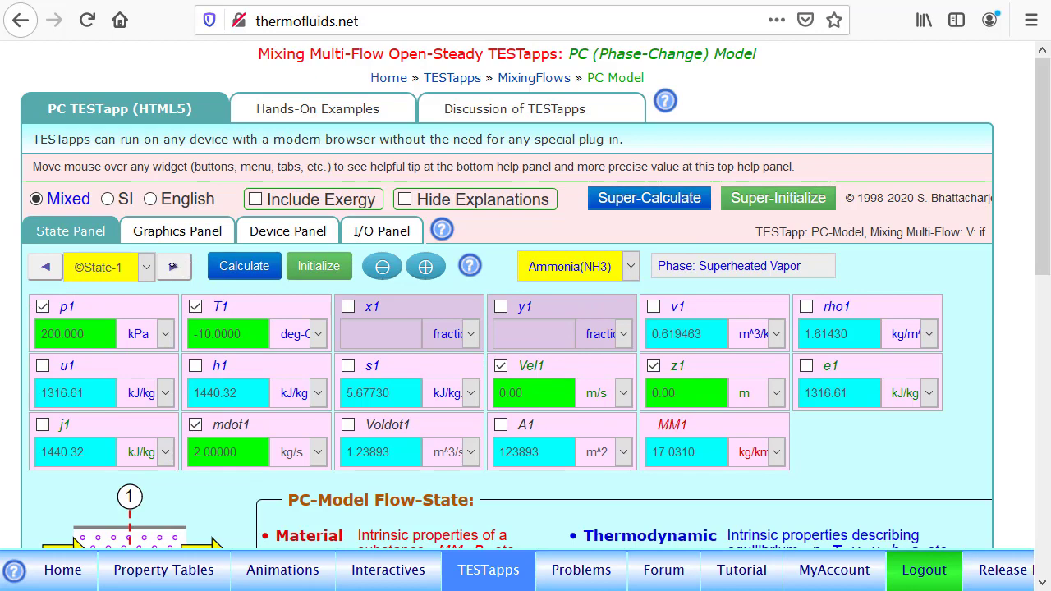
Display State-2, mark its pressure, quality and unknown mass flow rate fields, and clear the marks.
click(173, 268)
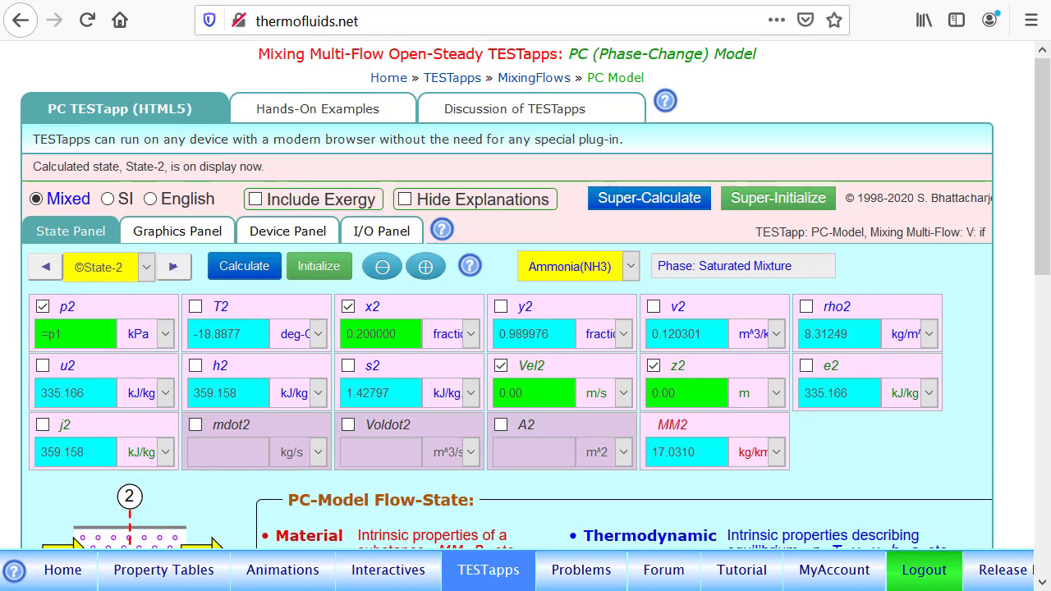
mouse_move(70, 286)
mouse_down()
mouse_move(45, 302)
mouse_move(97, 349)
mouse_move(82, 280)
mouse_up()
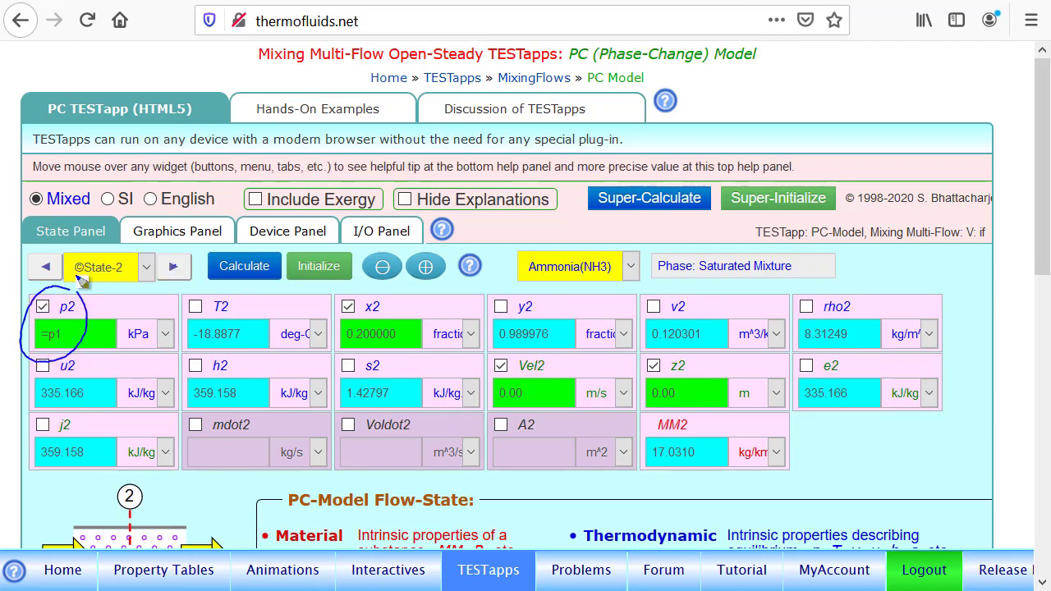
mouse_move(373, 287)
mouse_down()
mouse_move(345, 297)
mouse_move(379, 365)
mouse_move(341, 289)
mouse_up()
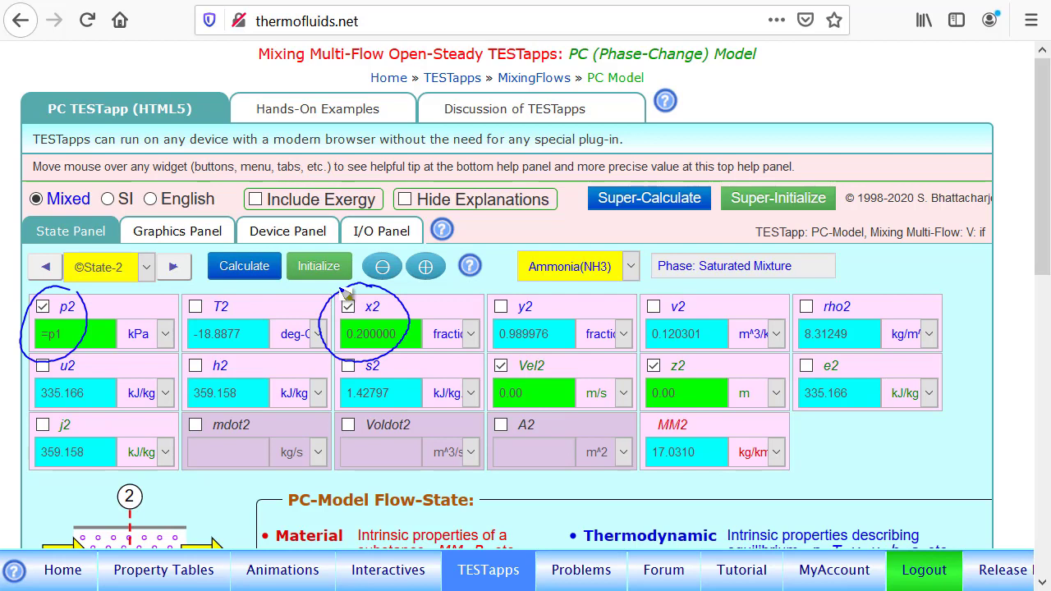
mouse_move(219, 422)
mouse_down()
mouse_move(230, 442)
mouse_move(228, 488)
mouse_up()
key(Escape)
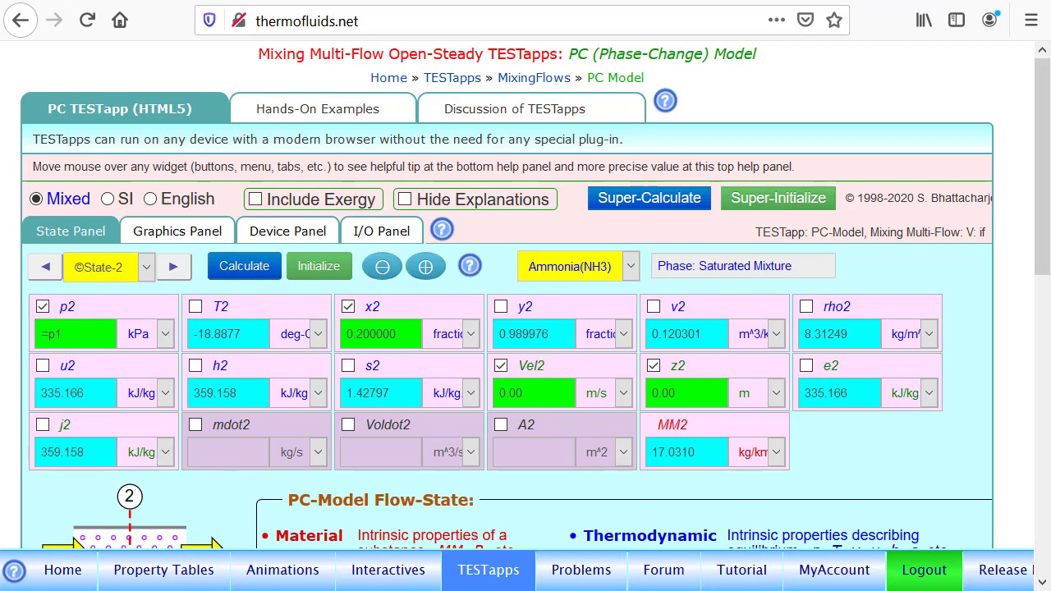
Display State-3 and circle its pressure, quality and mass flow rate inputs.
click(175, 268)
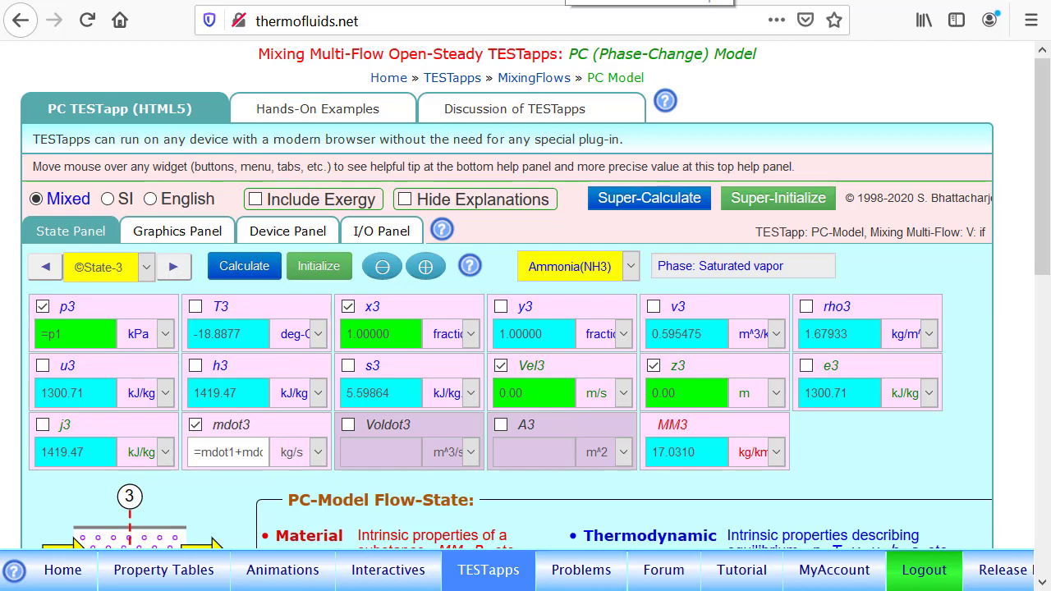
mouse_move(66, 296)
mouse_down()
mouse_move(87, 366)
mouse_move(41, 293)
mouse_up()
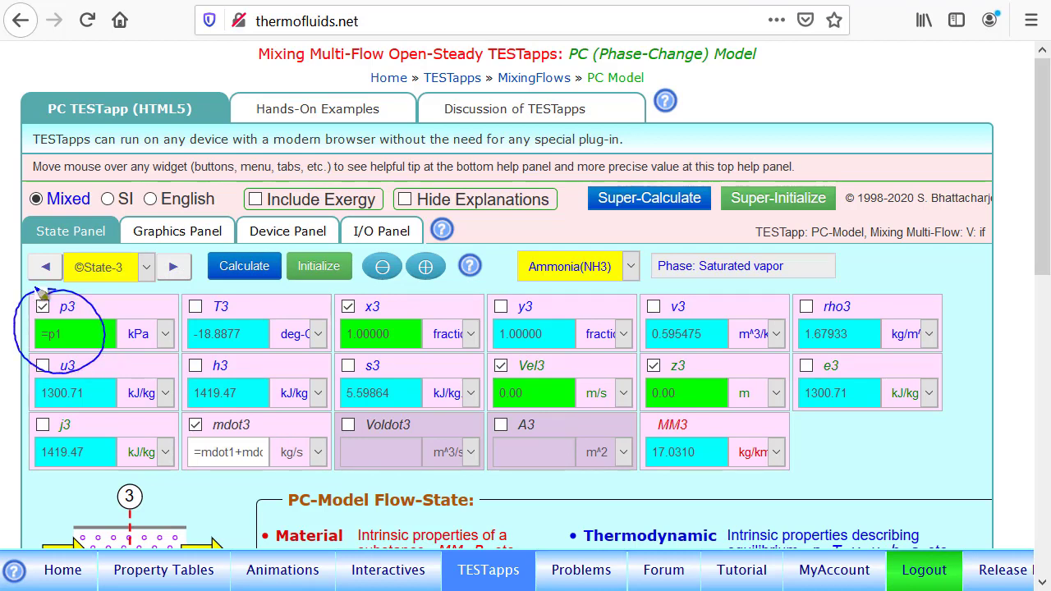
mouse_move(373, 294)
mouse_down()
mouse_move(318, 329)
mouse_move(391, 367)
mouse_move(371, 296)
mouse_up()
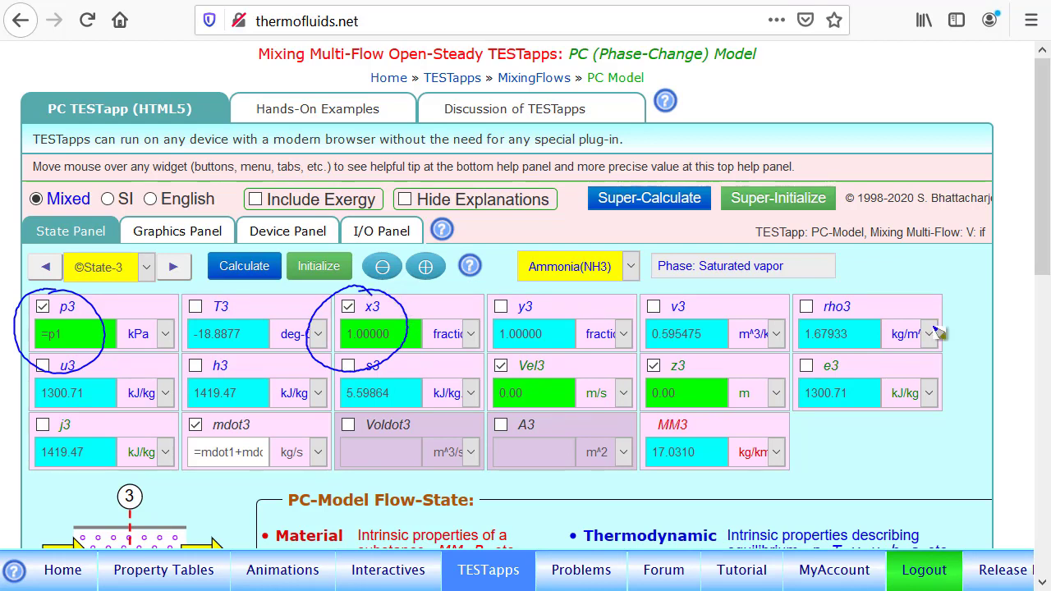
mouse_move(260, 403)
mouse_down()
mouse_move(166, 447)
mouse_move(300, 491)
mouse_move(260, 399)
mouse_up()
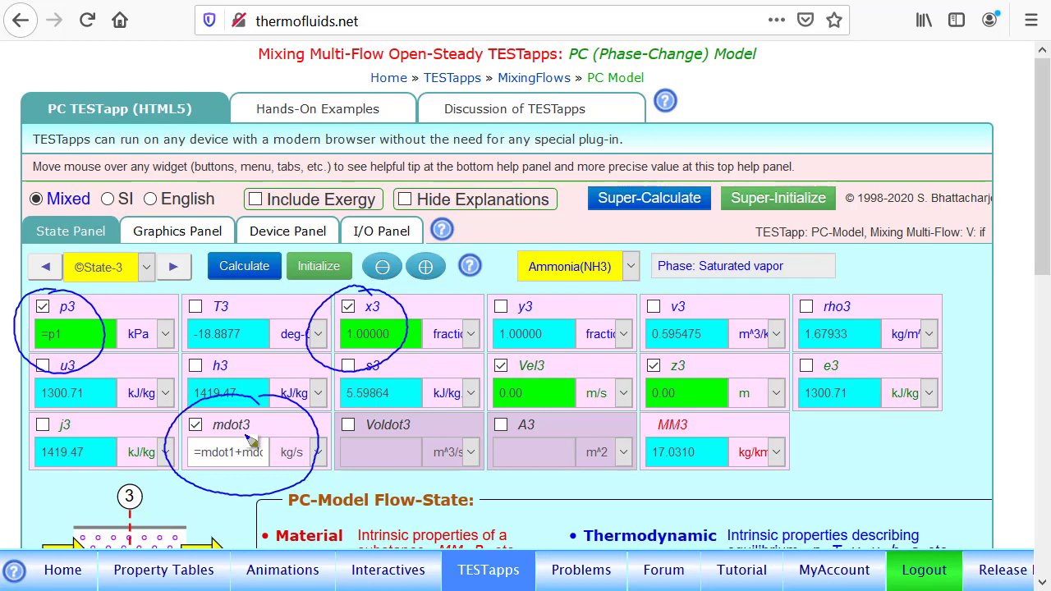
Clear the State-3 marks, display the T-s diagram with the three states, and plot the constant-pressure line through State-1.
key(Escape)
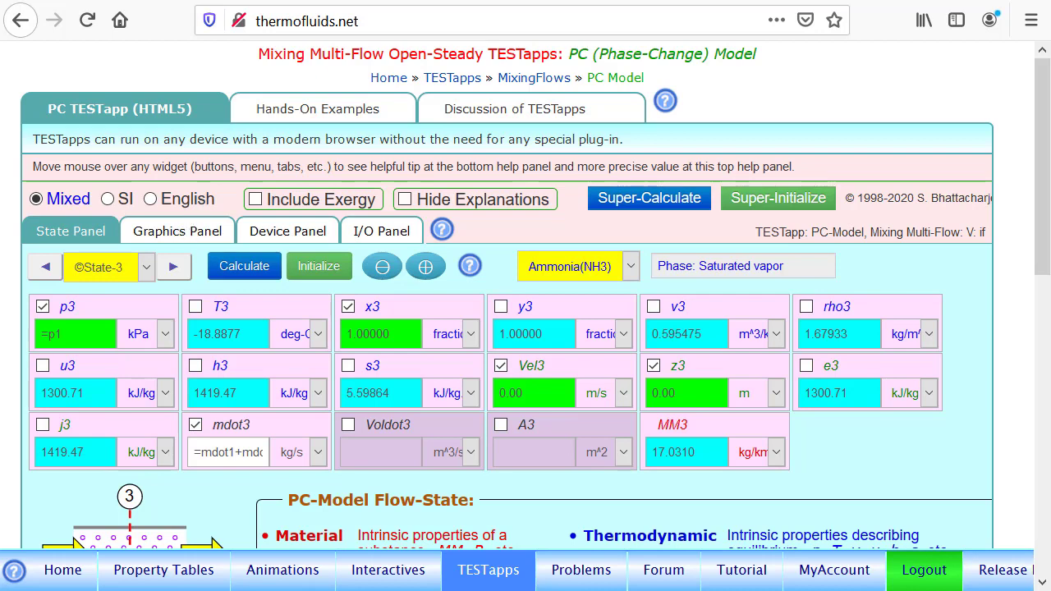
click(177, 232)
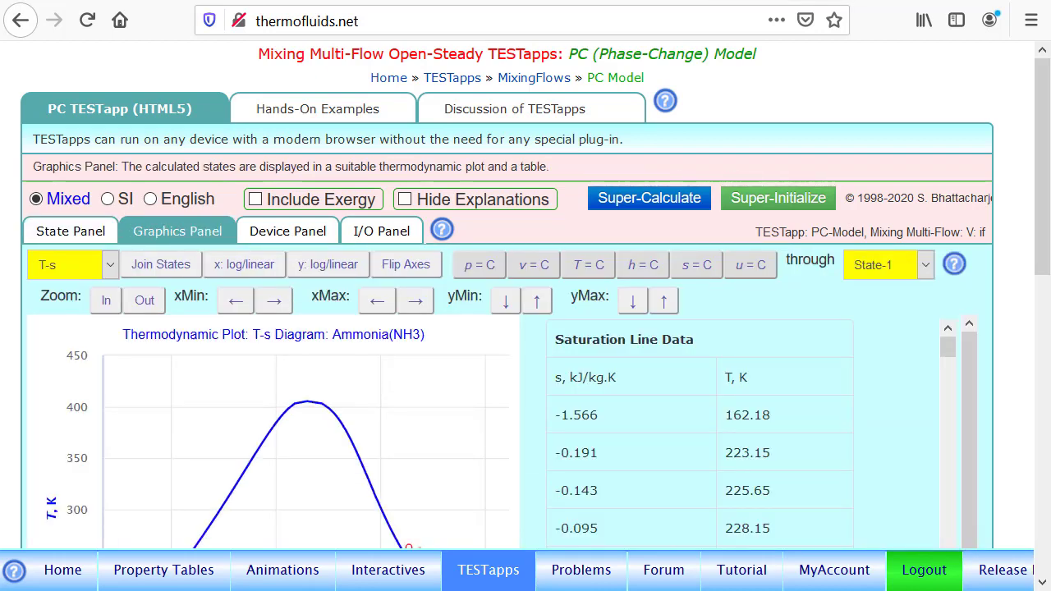
scroll(493, 431, down, 2)
scroll(493, 431, down, 1)
scroll(493, 431, up, 1)
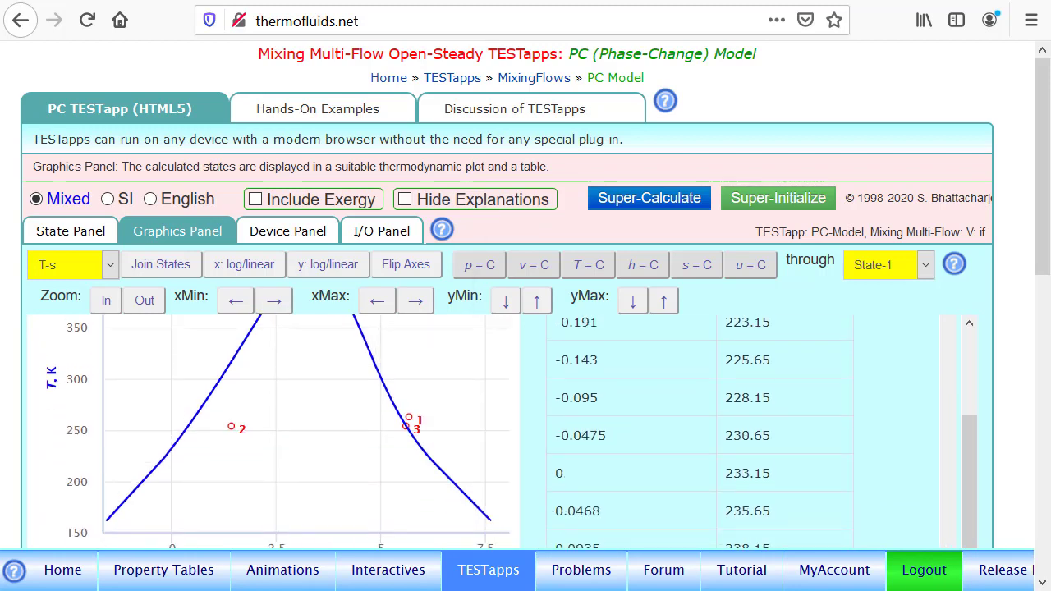
mouse_move(450, 402)
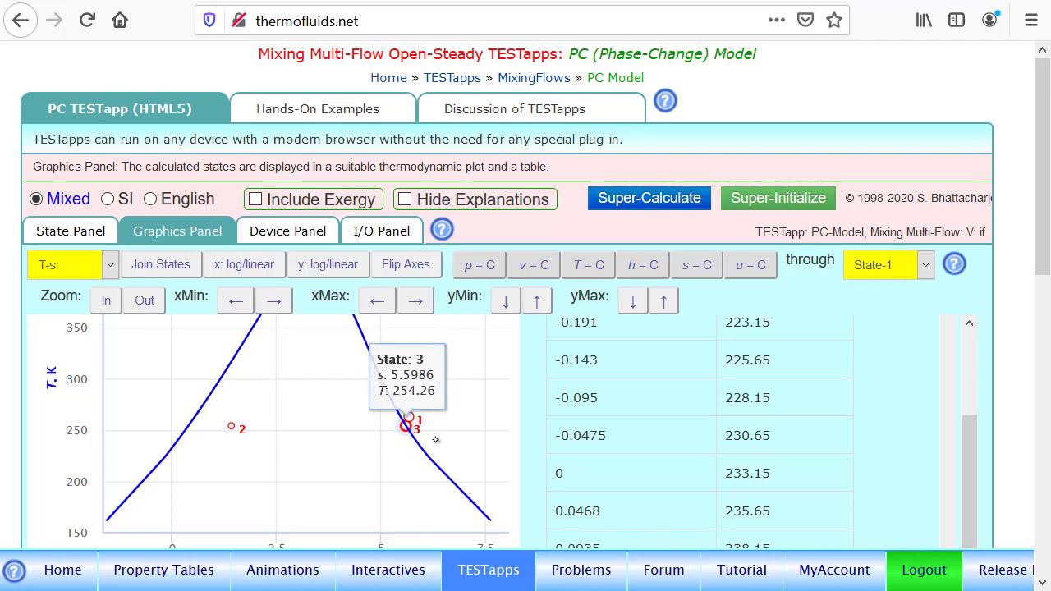
click(481, 276)
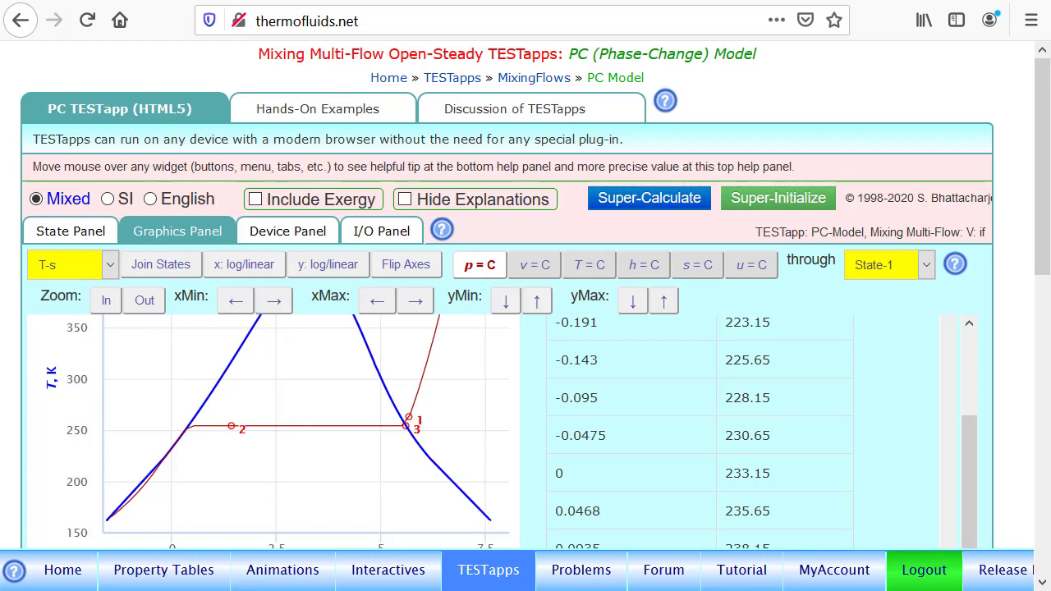
Display Device-1's setup and choose Multi-Mixing as its device type.
click(278, 233)
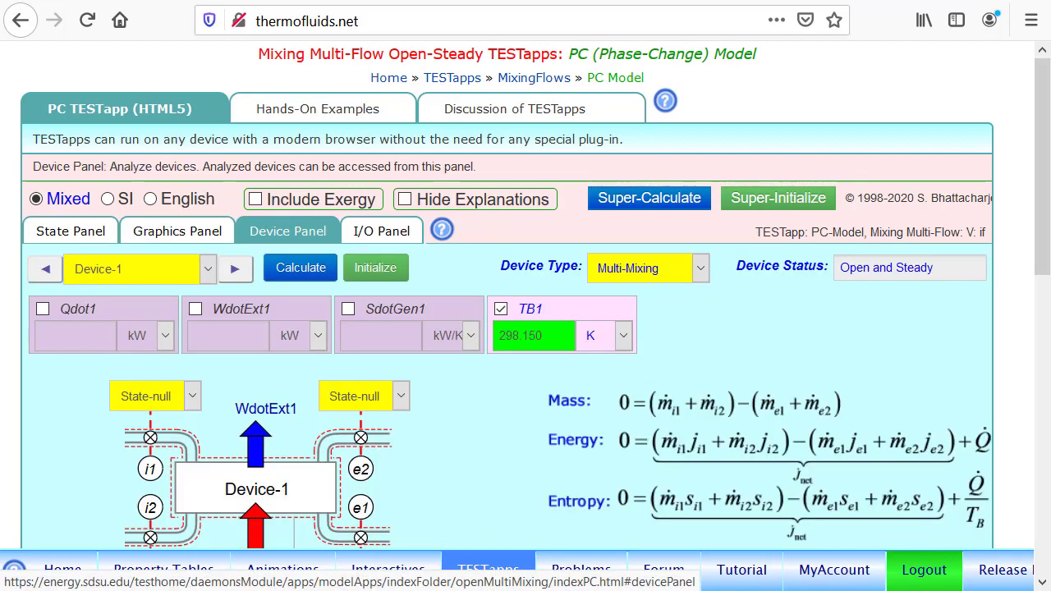
scroll(678, 183, down, 2)
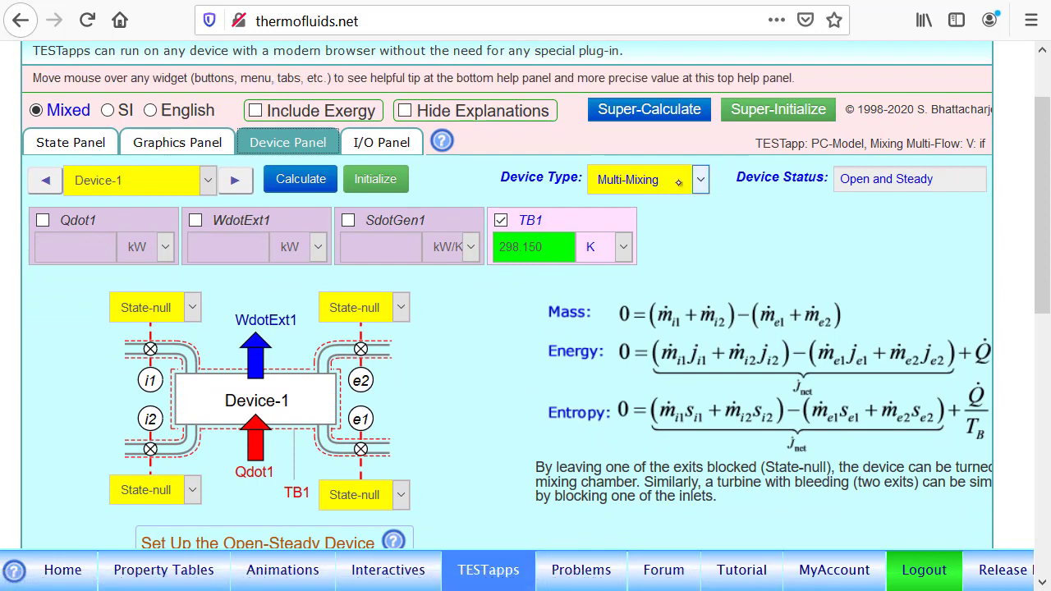
click(678, 182)
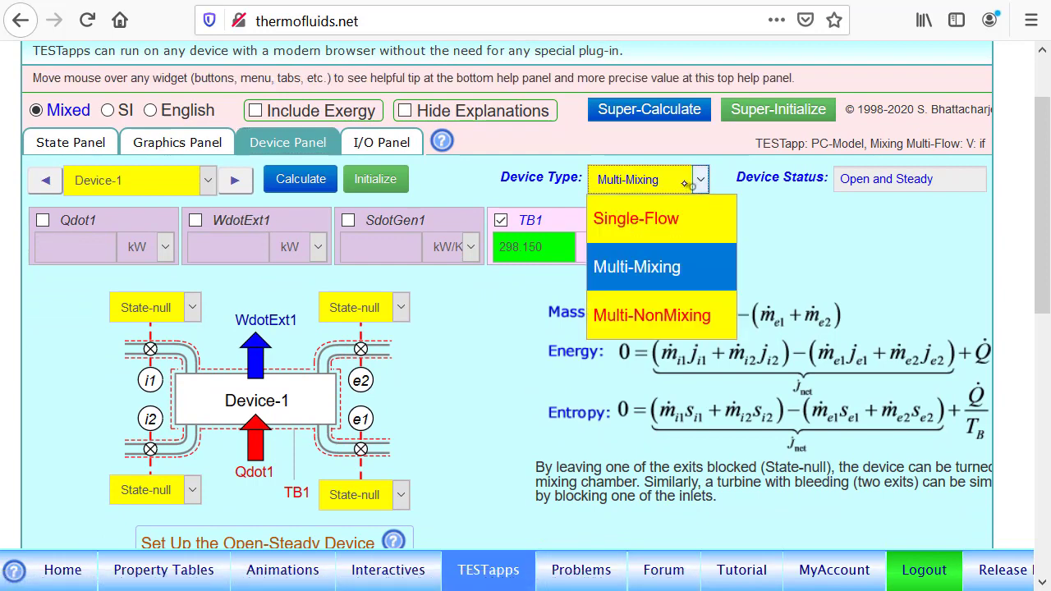
click(691, 263)
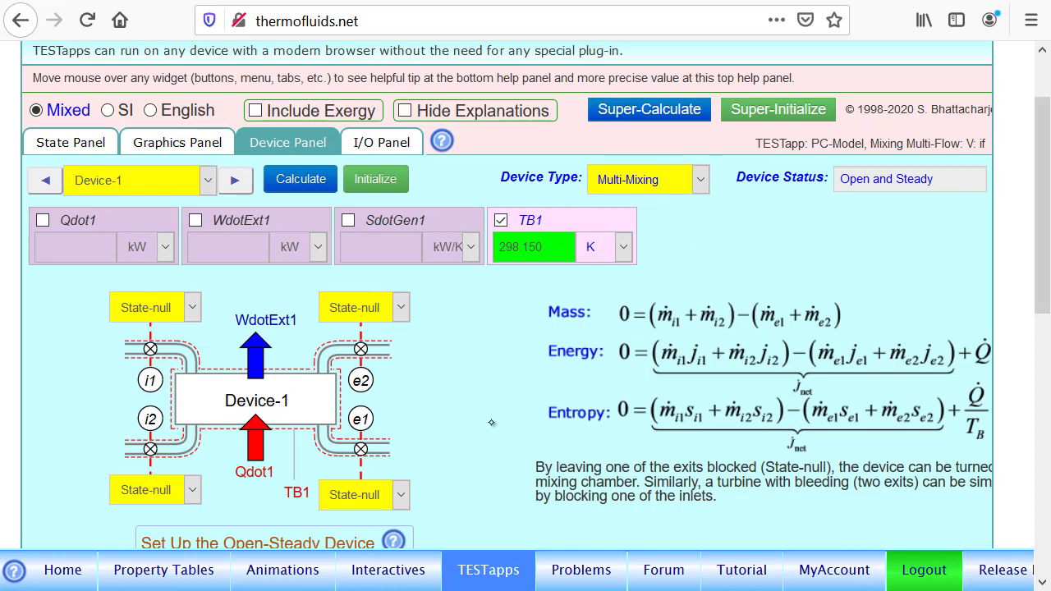
Assign State-1 to inlet i1, State-2 to inlet i2 and State-3 to exit e2 of Device-1.
click(192, 308)
click(164, 378)
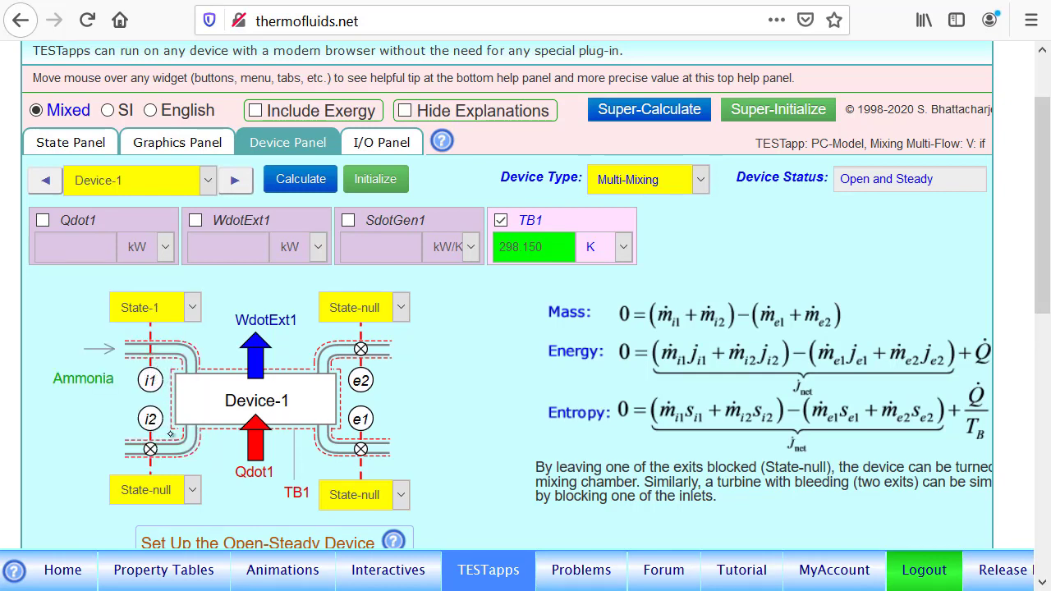
click(171, 486)
click(169, 419)
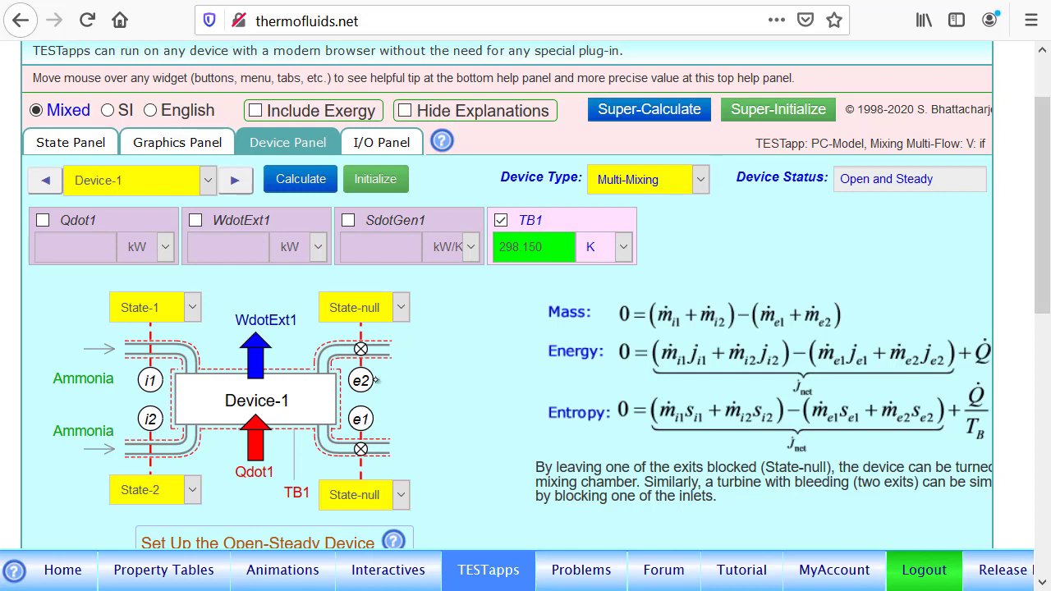
click(401, 309)
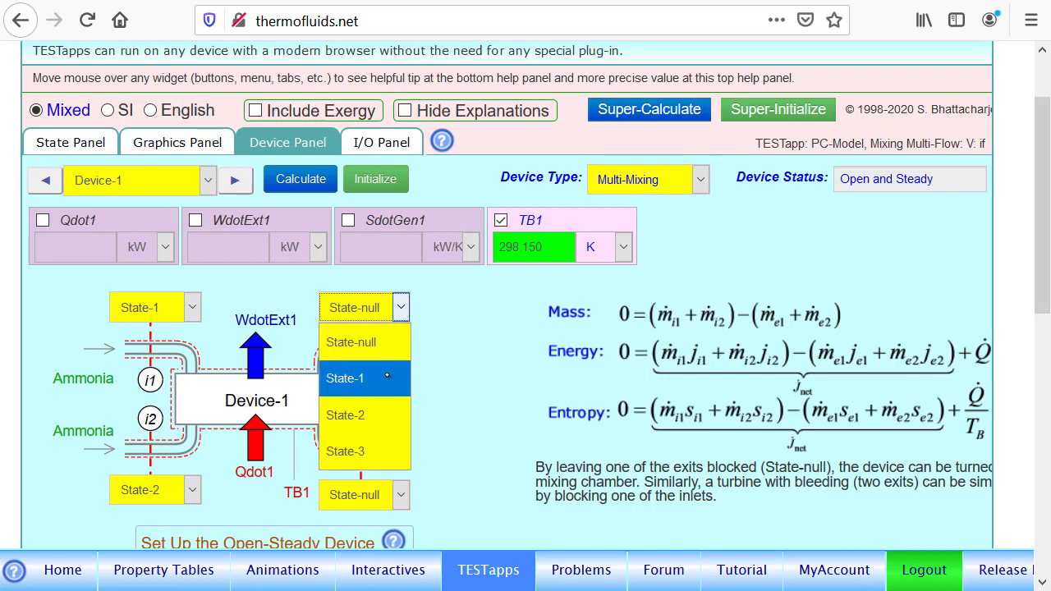
click(380, 443)
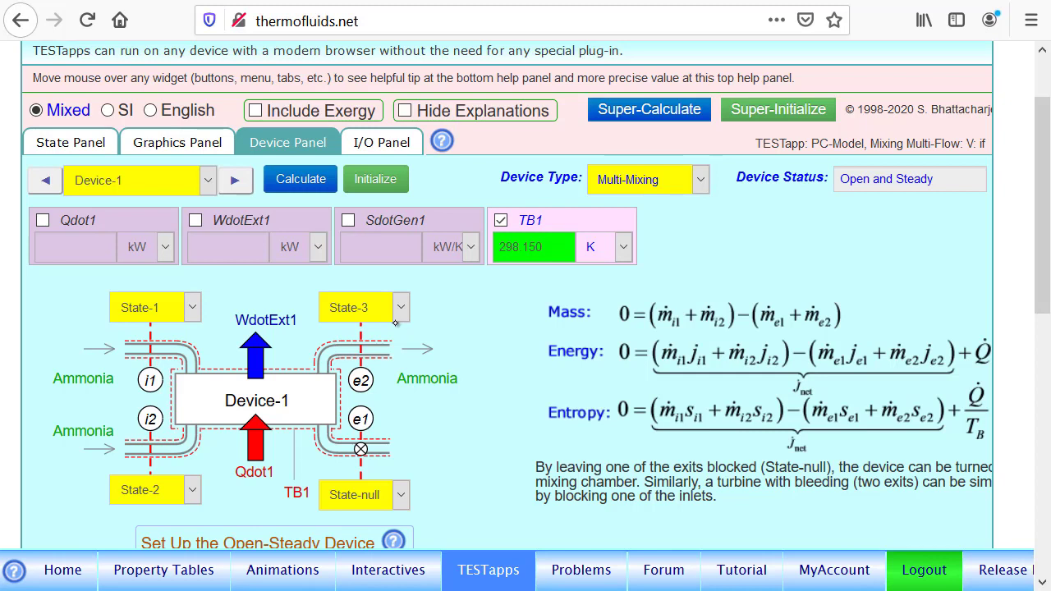
Set Device-1's Qdot1 and WdotExt1 to 0 kW, and calculate the device and Super-Calculate the whole solution.
click(79, 224)
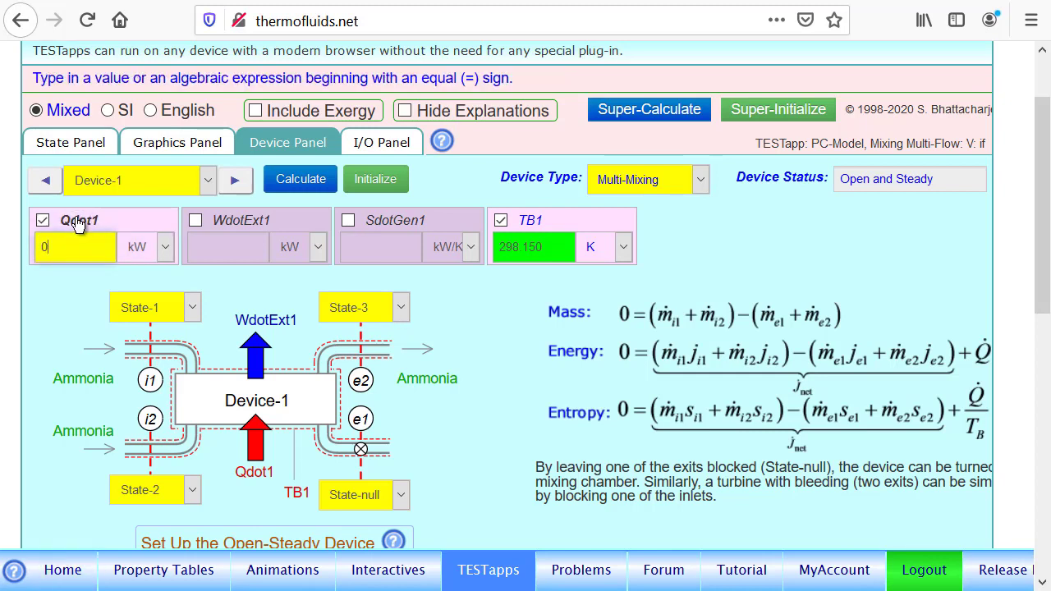
click(240, 224)
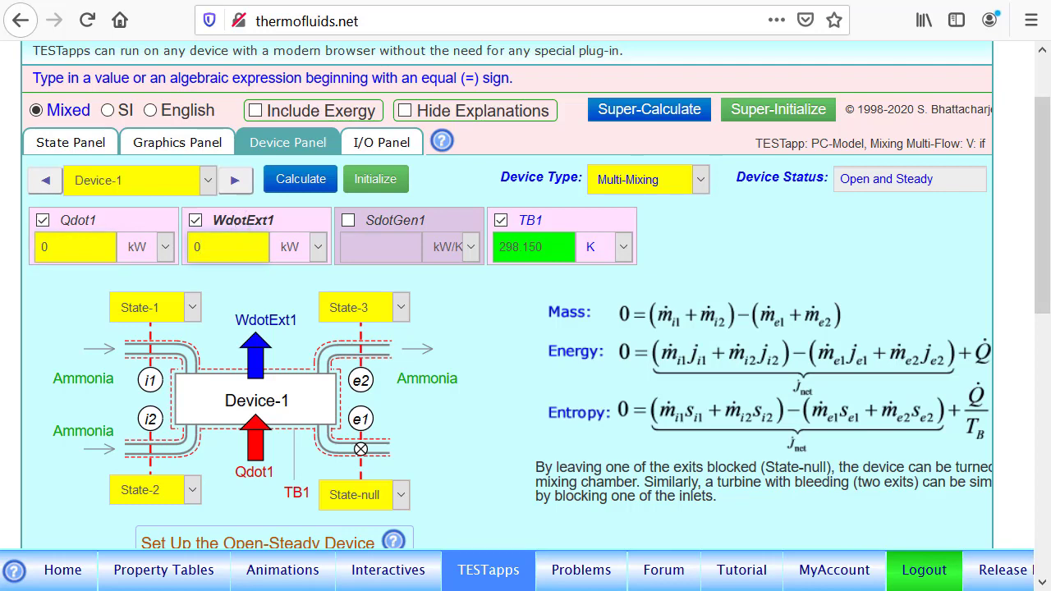
scroll(754, 383, right, 1)
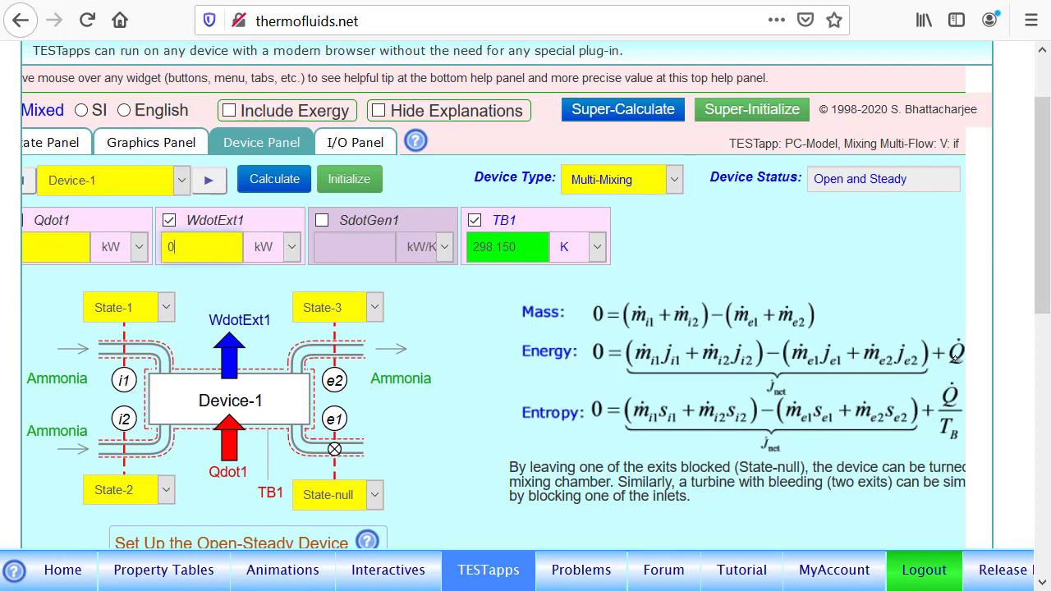
scroll(622, 413, left, 1)
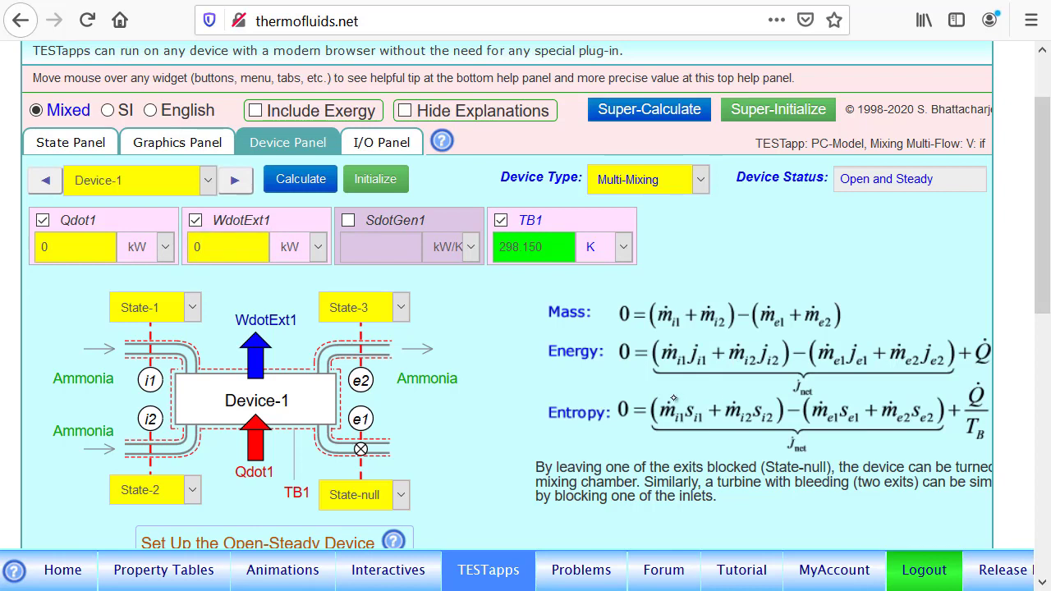
click(296, 180)
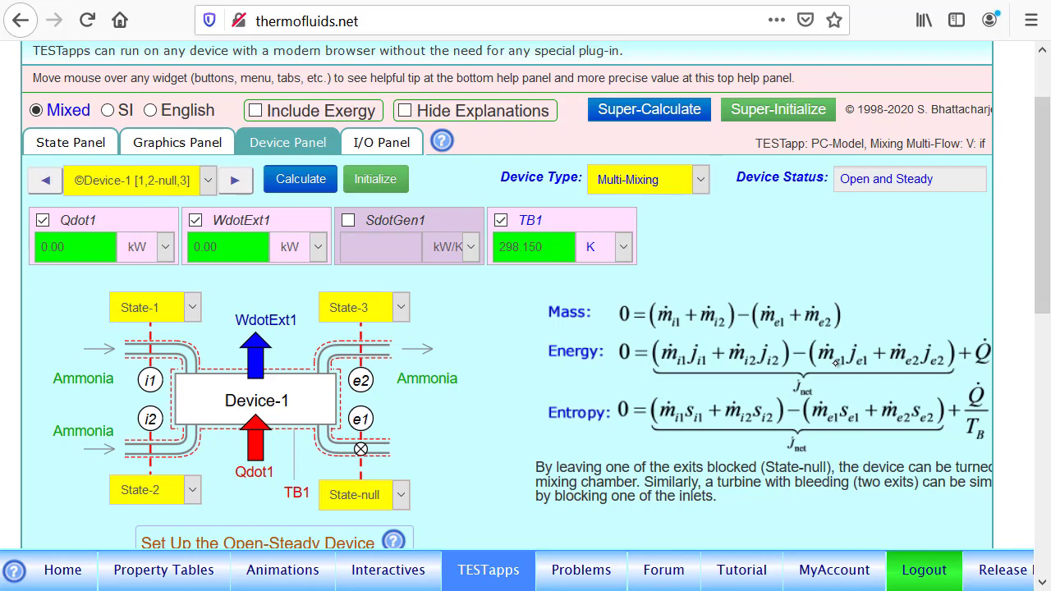
click(653, 112)
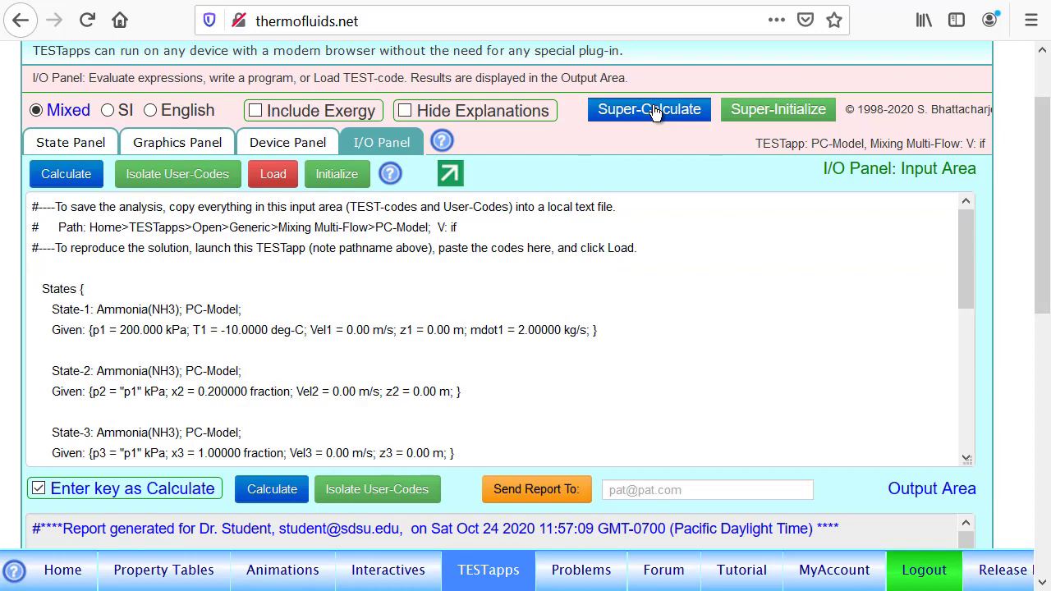
Examine the calculated mass flow rates of State-2 and State-3, circling mdot2 and clearing the mark.
click(66, 144)
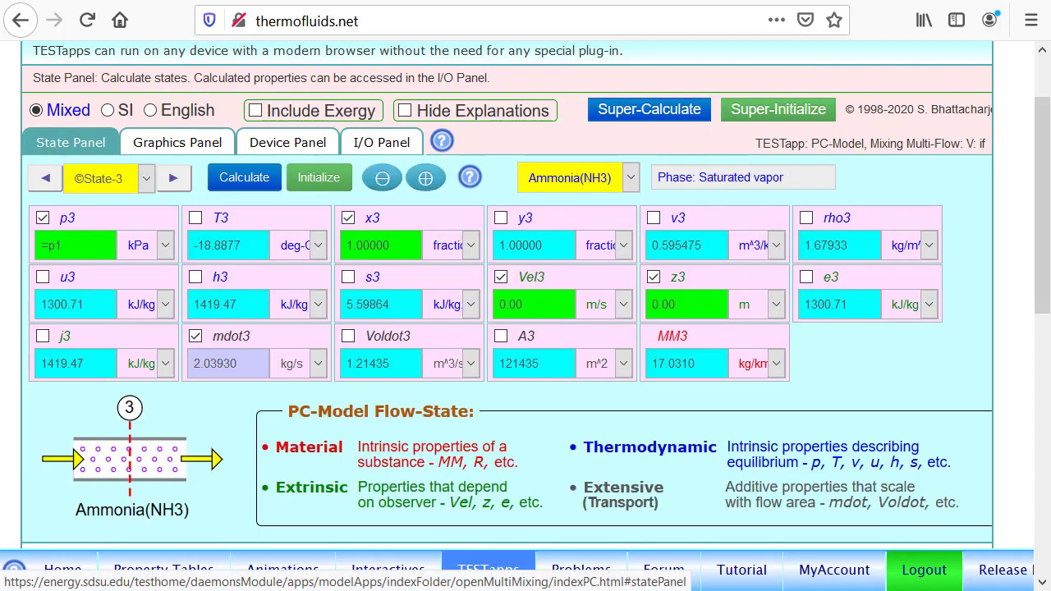
click(43, 179)
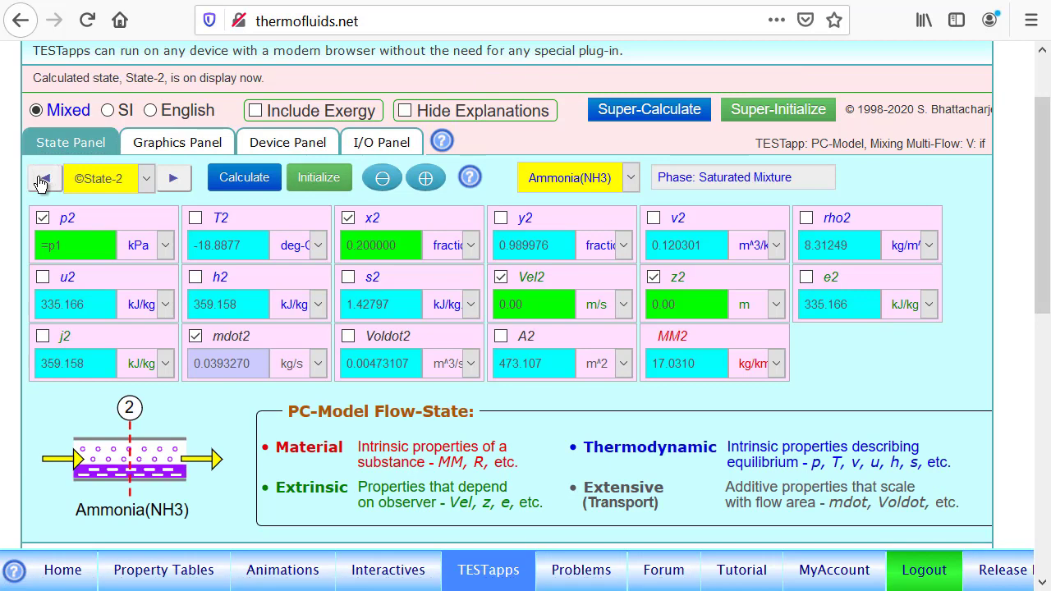
mouse_move(184, 407)
mouse_down()
mouse_move(193, 330)
mouse_move(259, 427)
mouse_move(168, 394)
mouse_up()
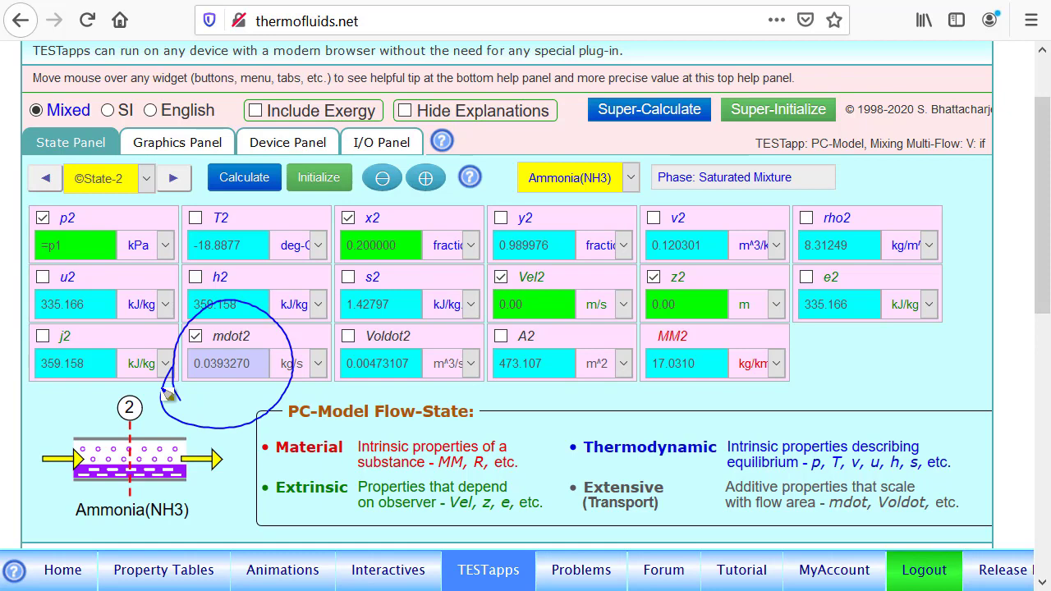
key(Escape)
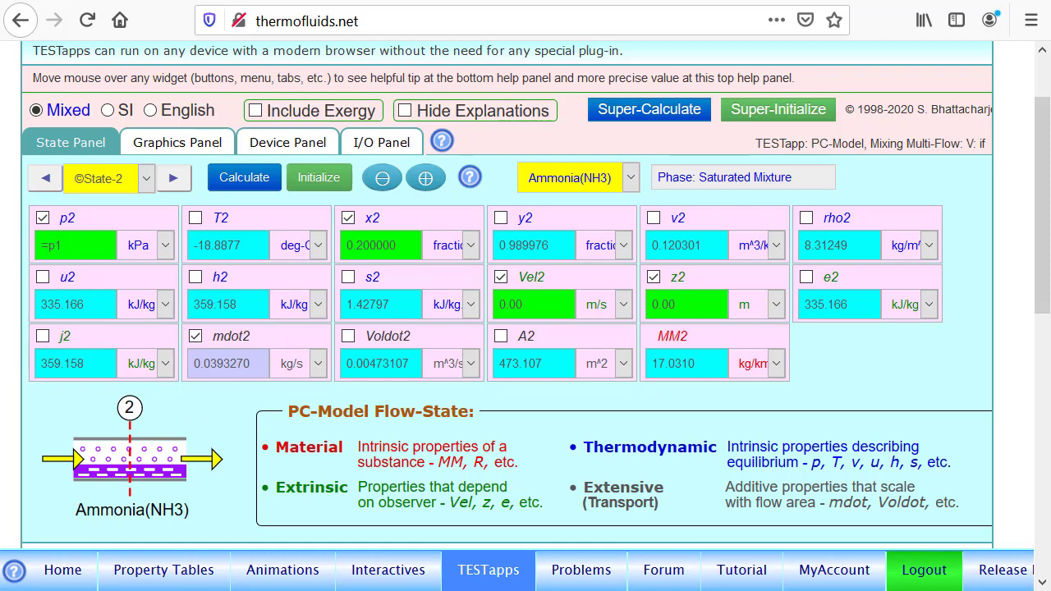
click(173, 179)
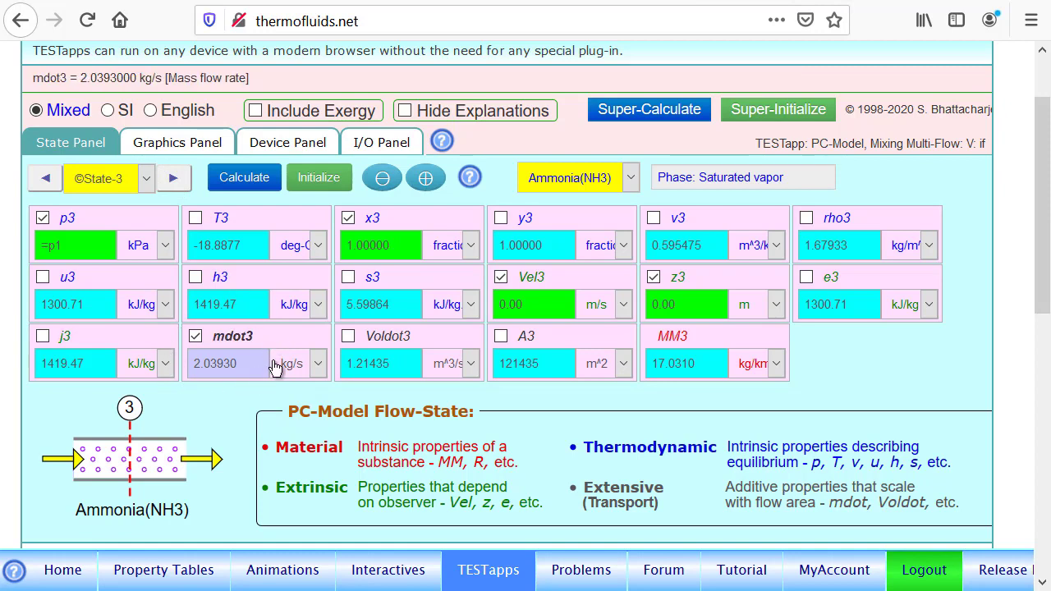
Display Device-1, circle its entropy generation rate SdotGen1, and deselect Qdot1 to make it unknown.
click(302, 147)
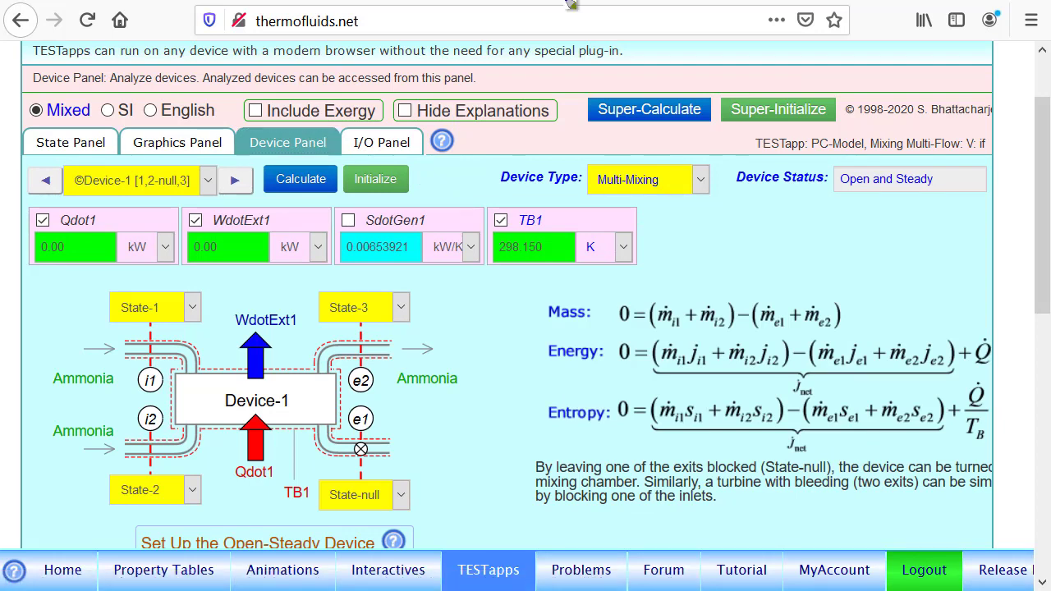
mouse_move(438, 202)
mouse_down()
mouse_move(309, 263)
mouse_move(467, 244)
mouse_move(438, 207)
mouse_up()
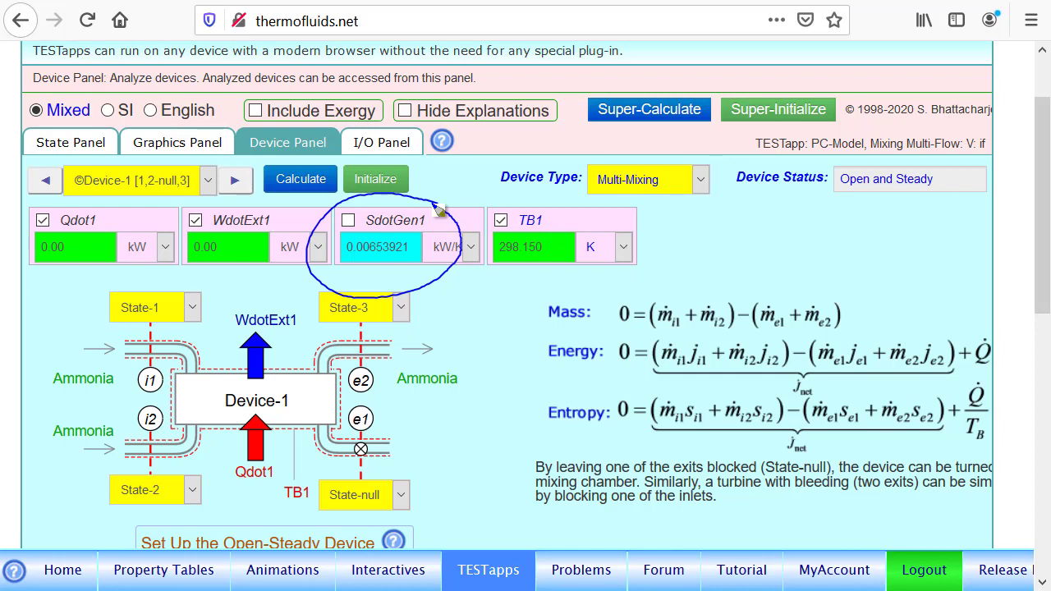
click(76, 224)
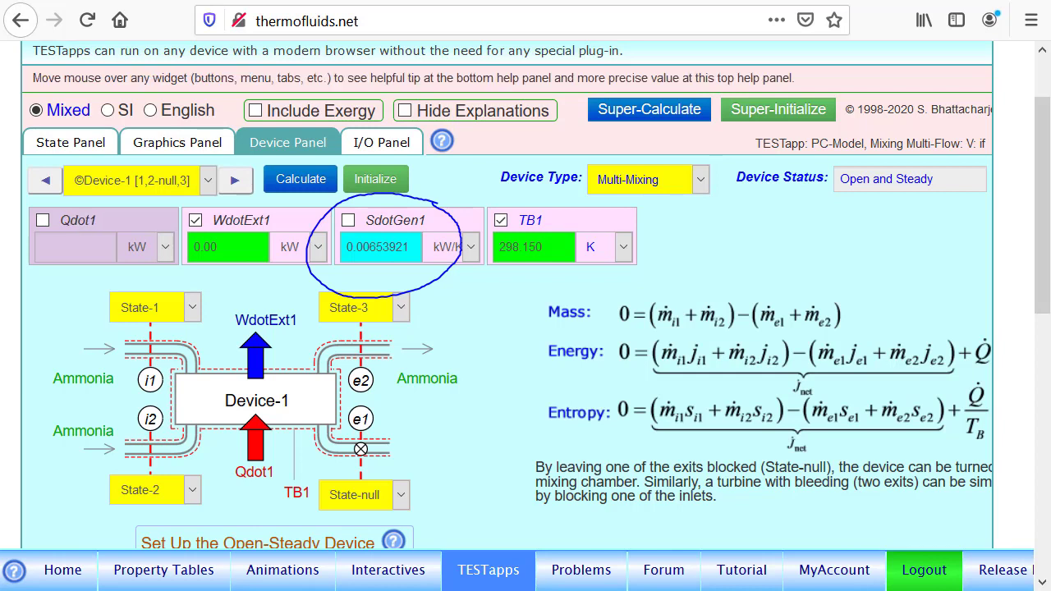
Clear the mass flow rate mdot2 of State-2 and recalculate that state.
click(80, 146)
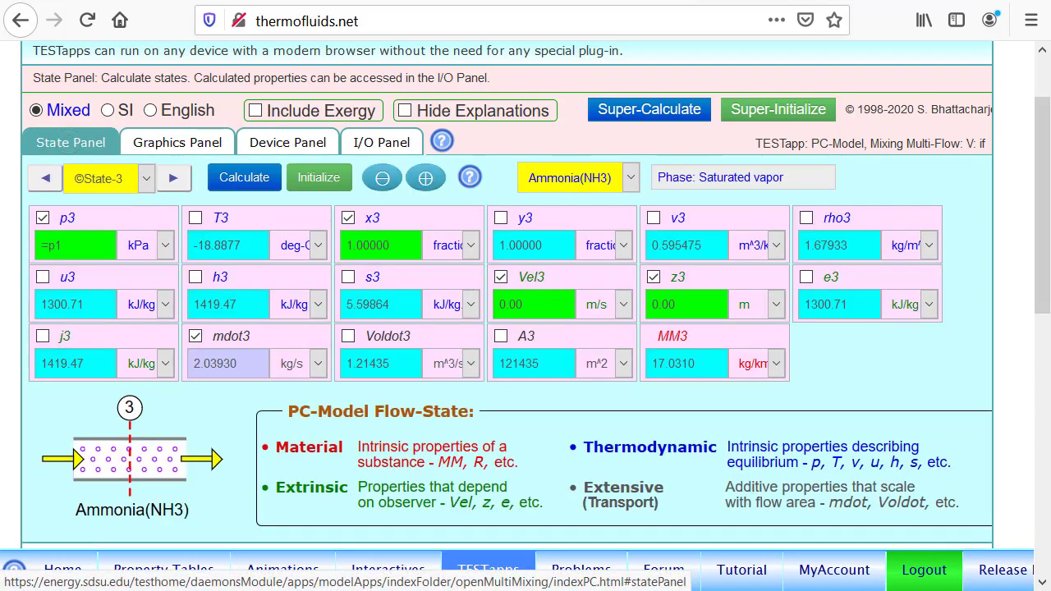
click(47, 178)
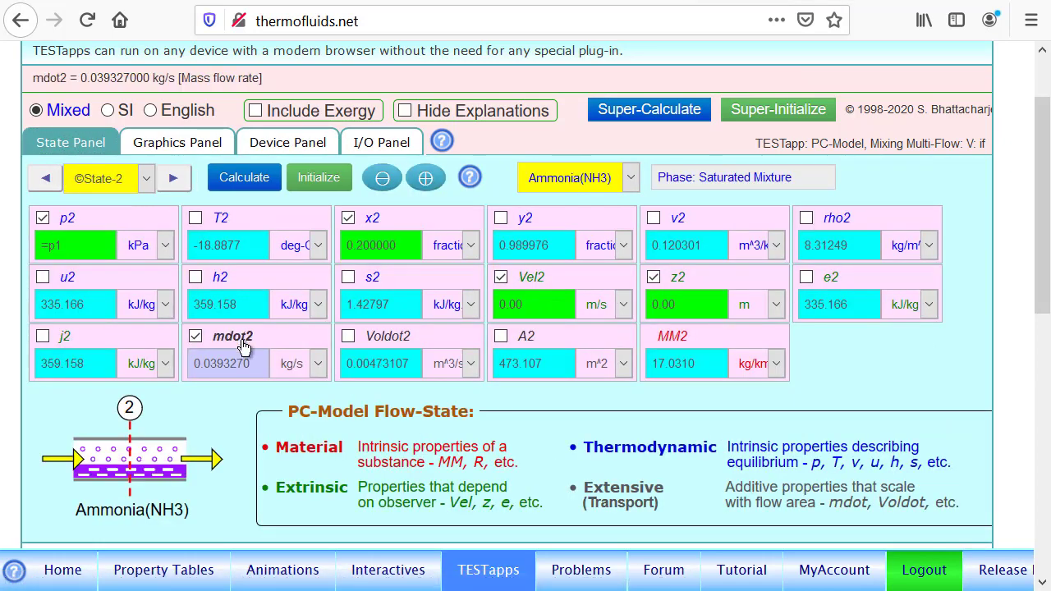
click(245, 179)
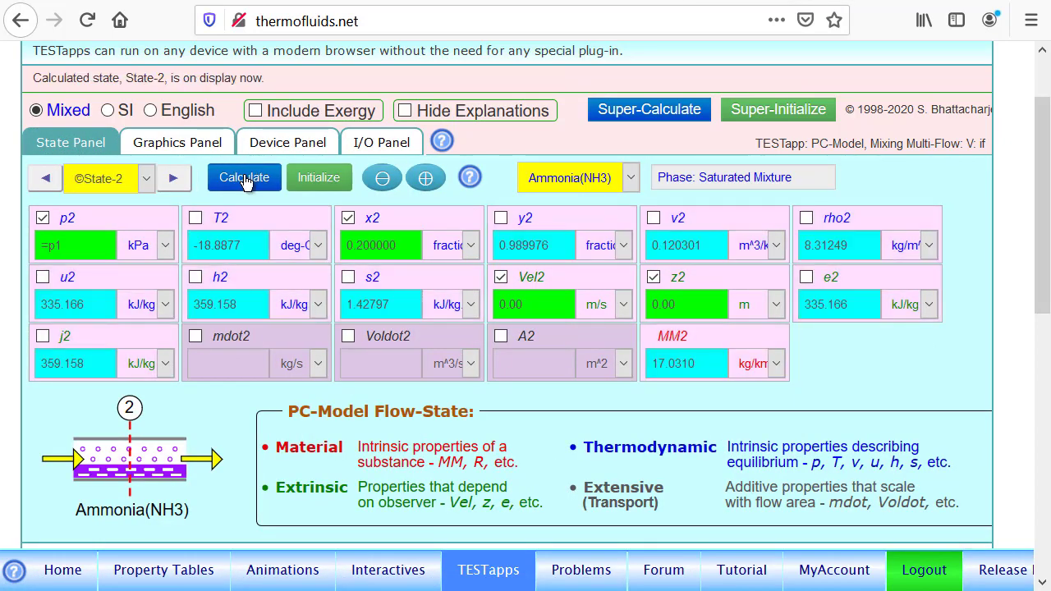
Clear and recalculate State-3's mass flow rate, set mdot3 to =mdot1+mdot2, and return to State-2.
click(172, 180)
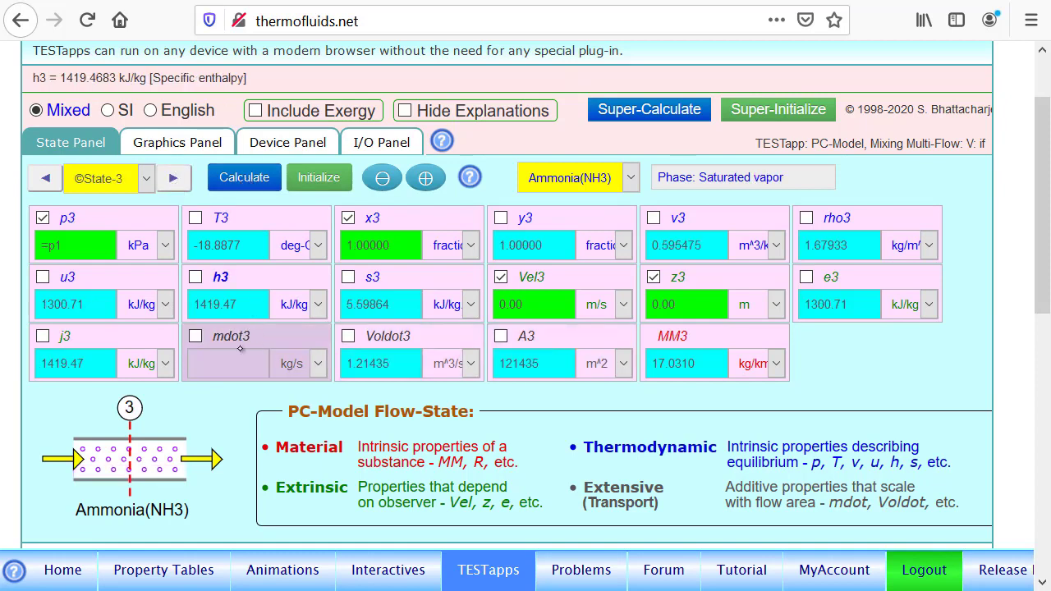
click(244, 179)
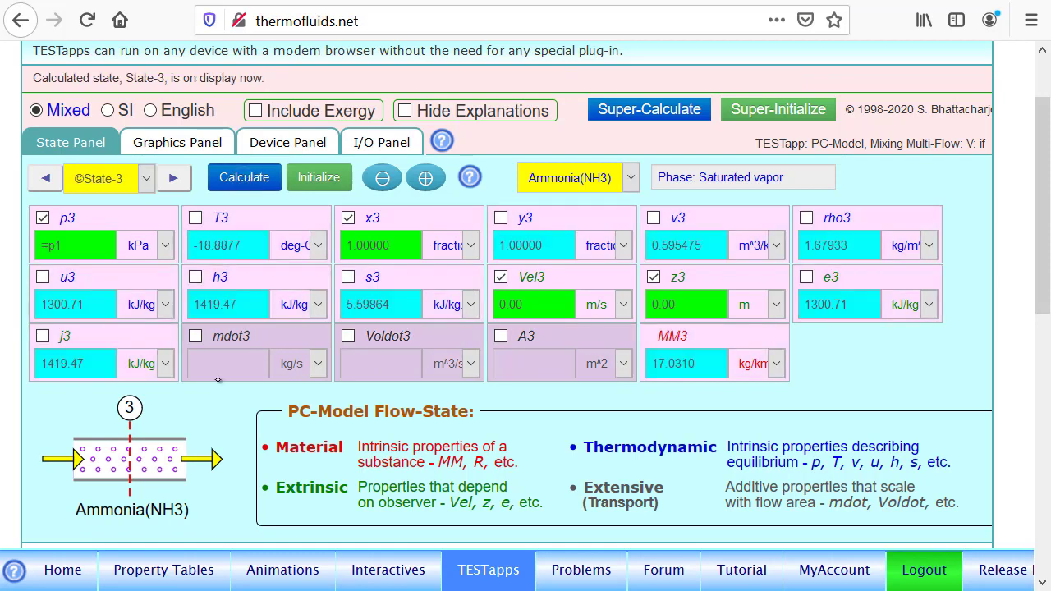
click(248, 333)
key(BackSpace)
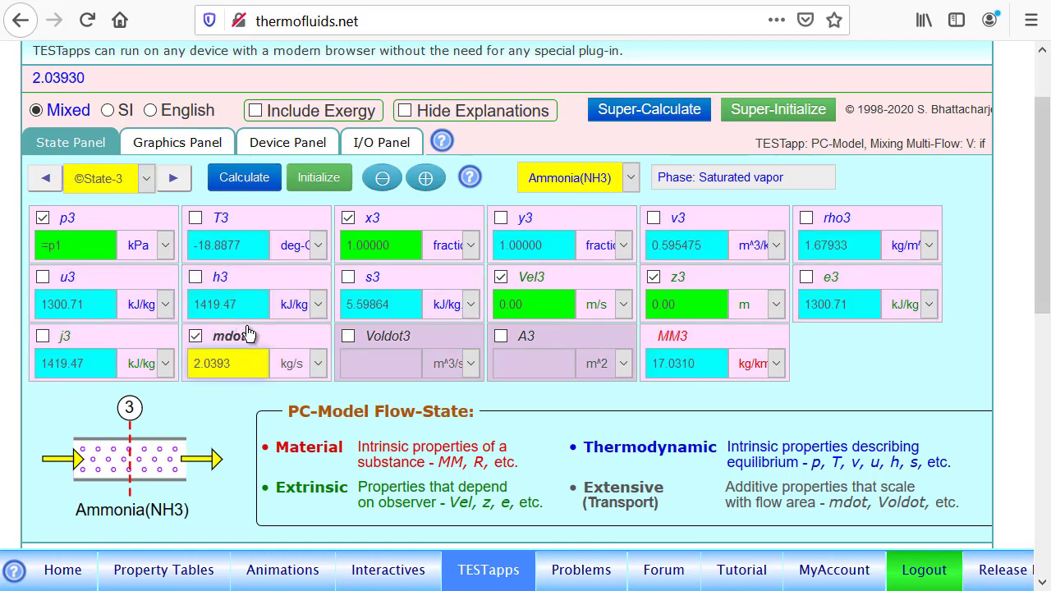
key(BackSpace)
key(BackSpace)
key(BackSpace)
key(BackSpace)
key(BackSpace)
key(BackSpace)
text(=mdot1+mdot2)
key(Return)
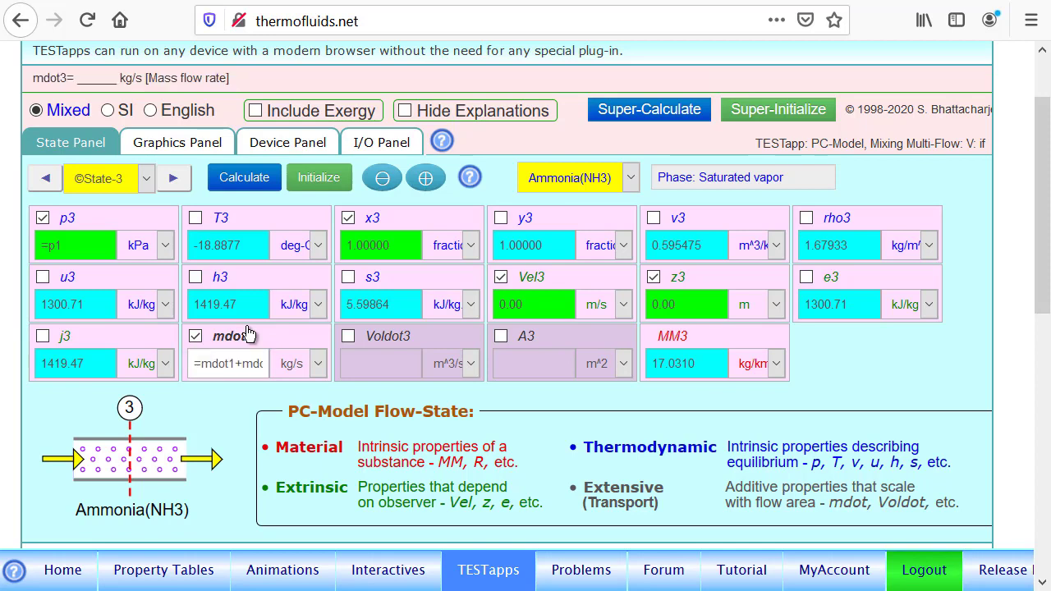
click(48, 182)
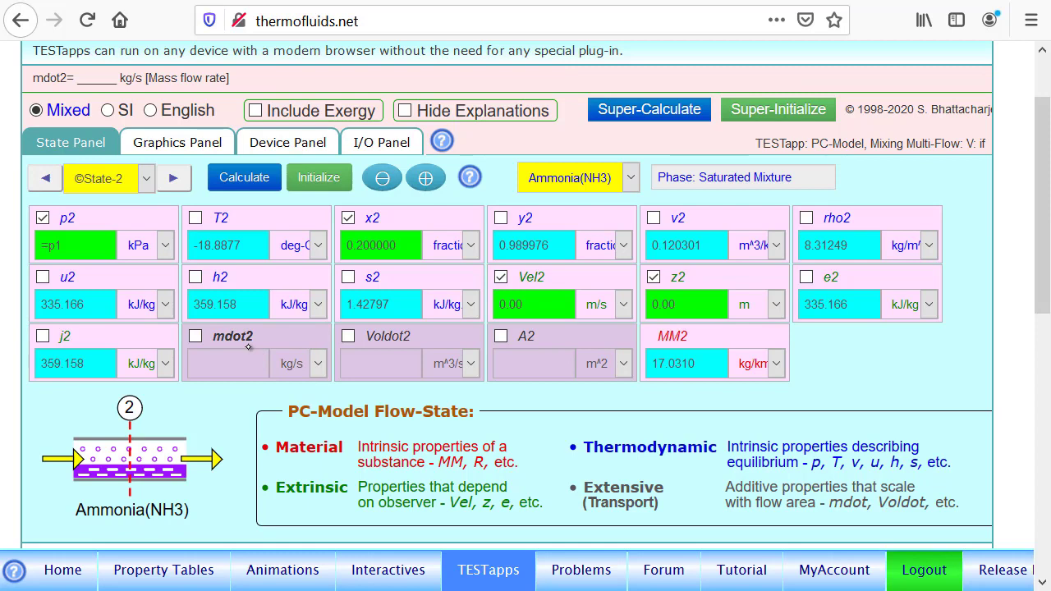
Check Device-1's unknowns, then set State-2's mass flow rate mdot2 to 0.1 kg/s and calculate the state.
click(288, 142)
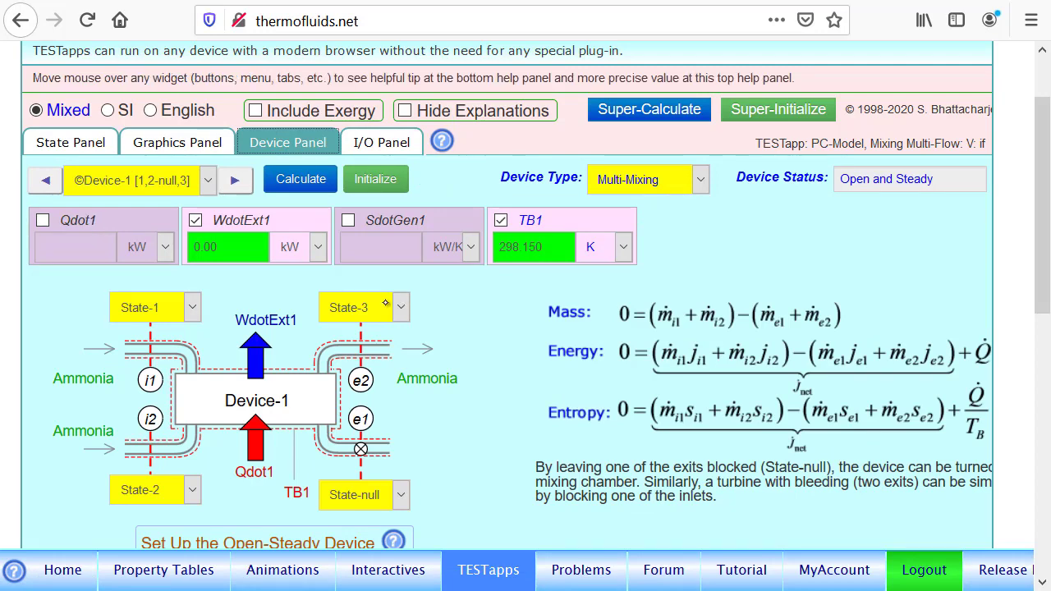
click(64, 143)
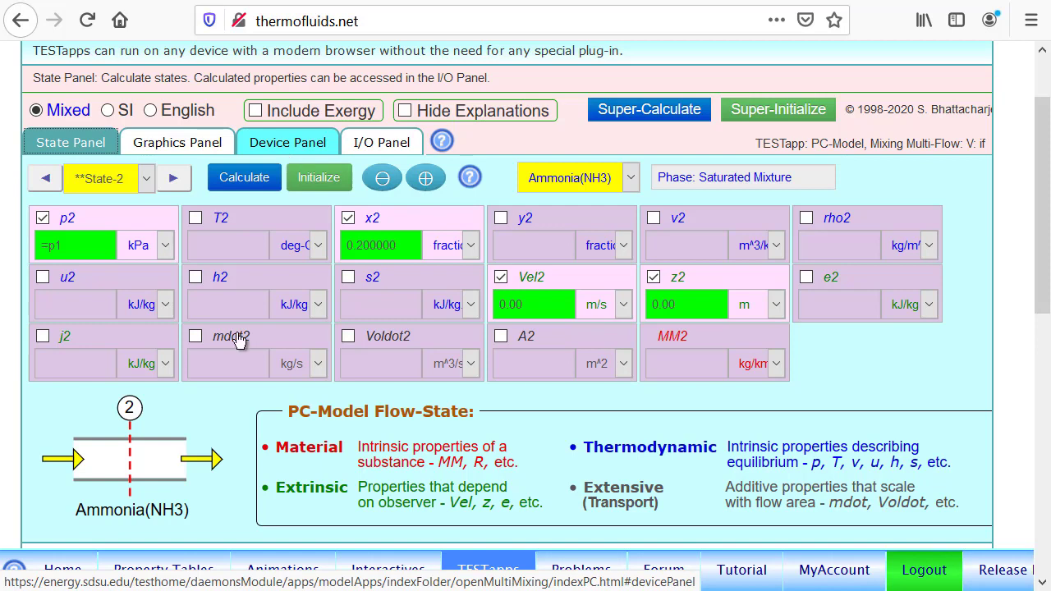
click(197, 337)
key(BackSpace)
key(BackSpace)
key(BackSpace)
key(BackSpace)
key(BackSpace)
key(BackSpace)
key(BackSpace)
key(BackSpace)
key(BackSpace)
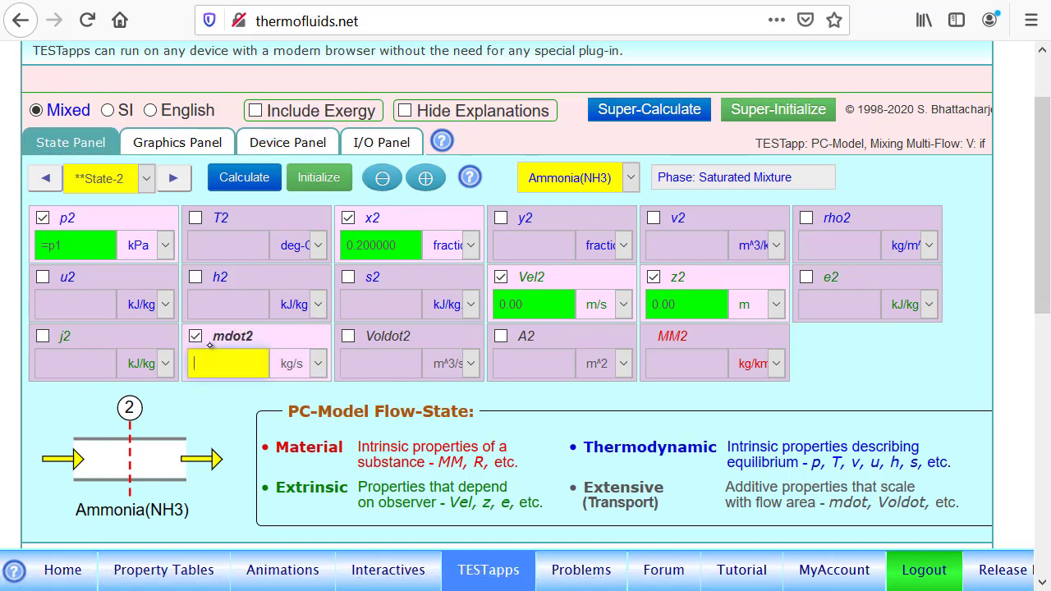
text(0.1)
click(242, 180)
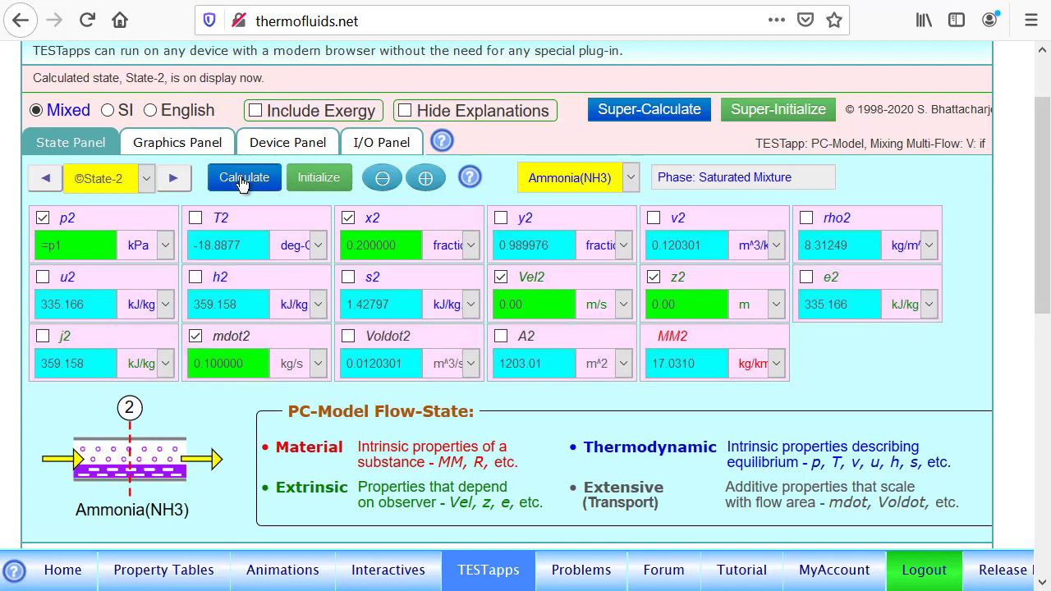
Super-calculate the whole analysis and display Device-1's heat transfer rate Qdot1 and entropy generation rate.
click(650, 110)
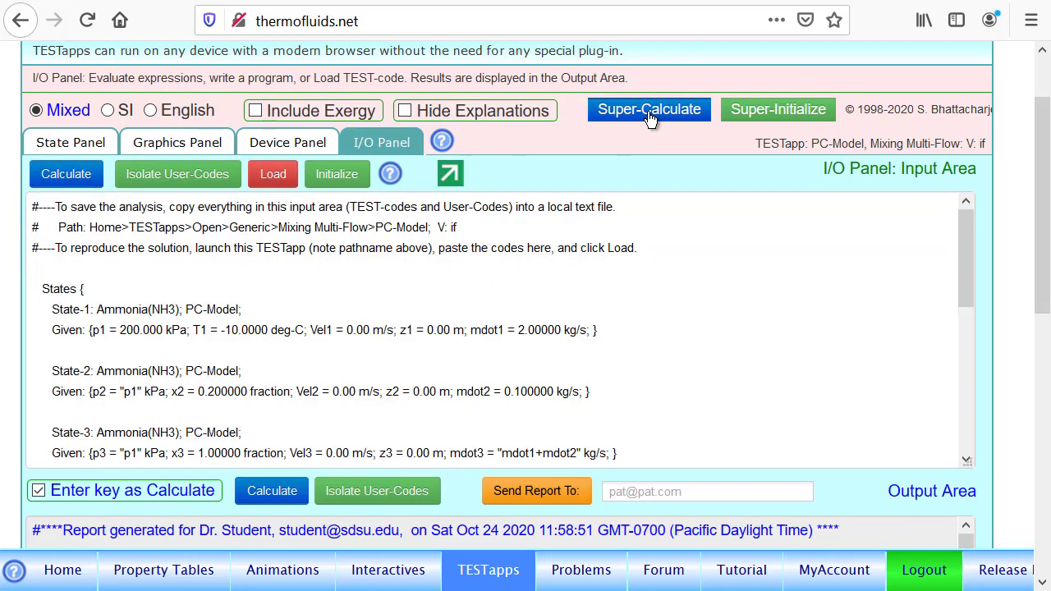
click(283, 145)
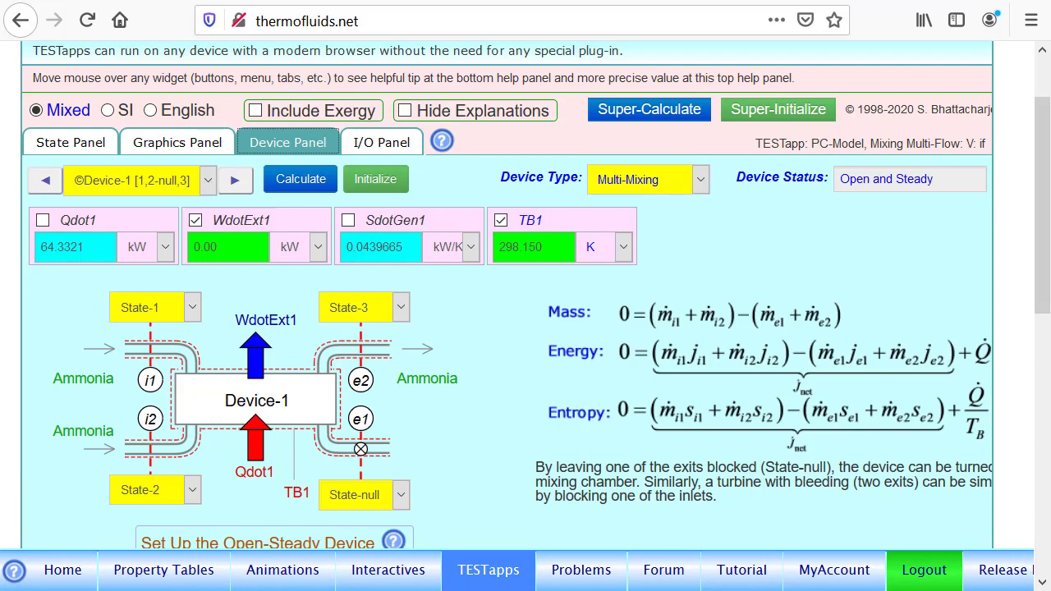
mouse_move(80, 264)
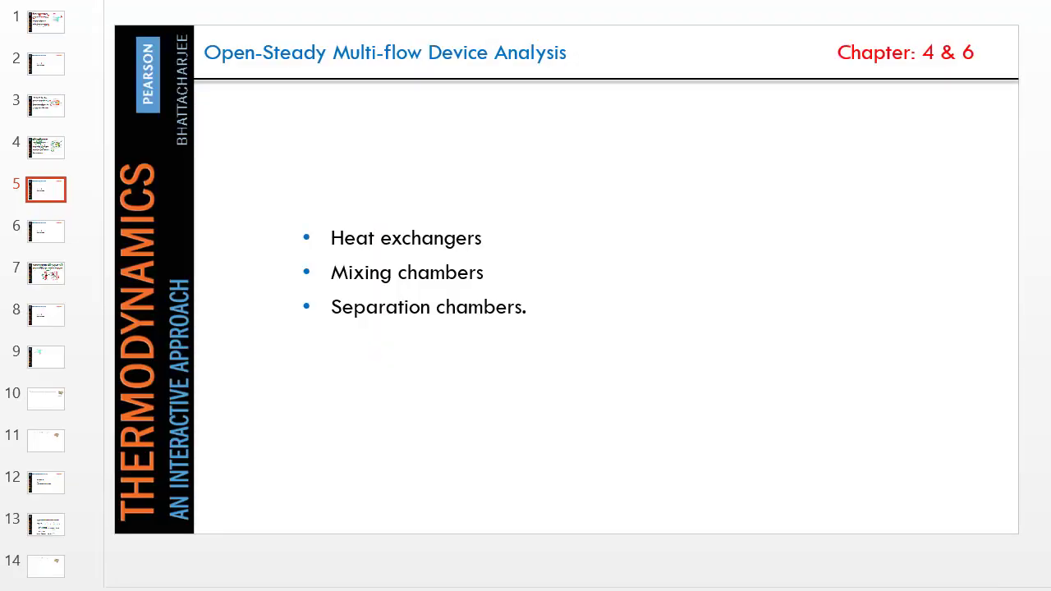
Switch to the lecture slides and show slide 4 with the ammonia mixing chamber problem and its what-if scenario.
click(46, 155)
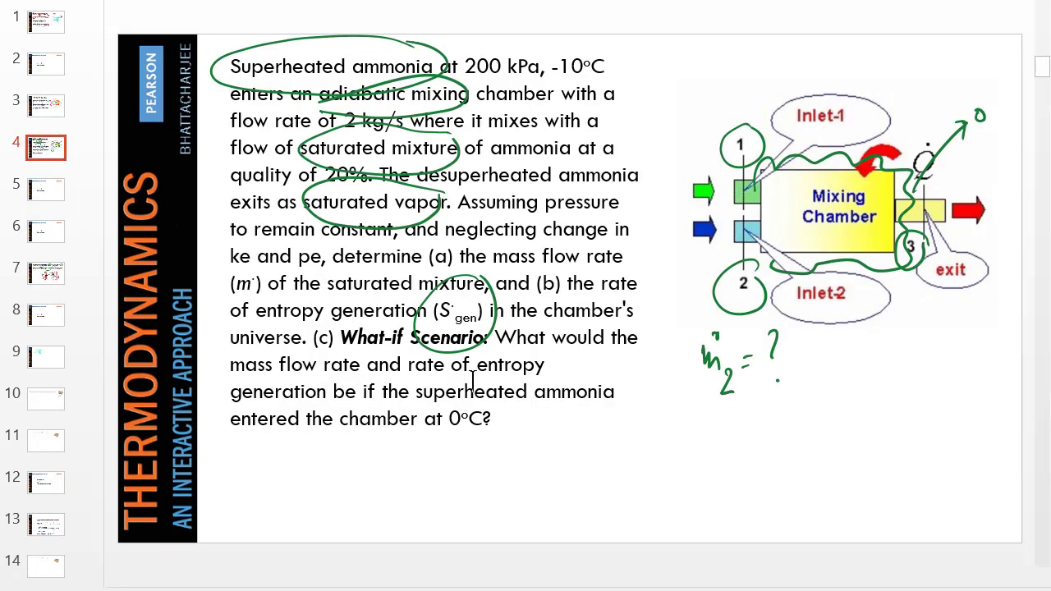